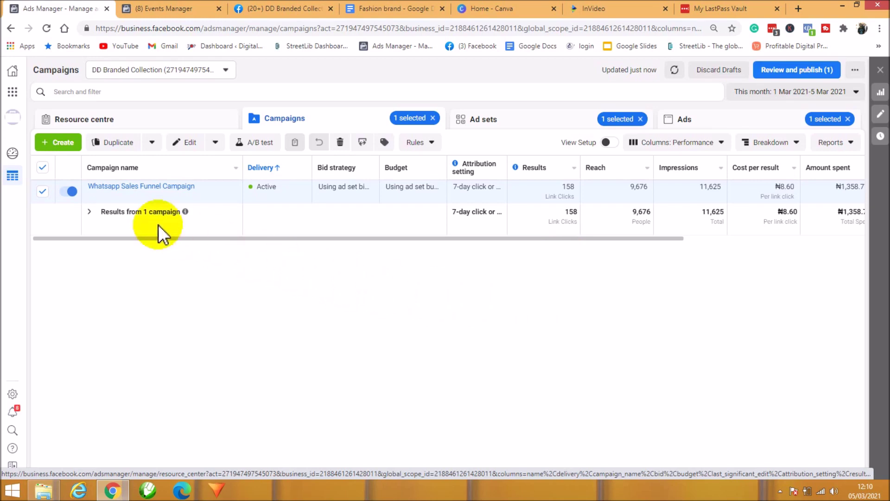
Look over the Whatsapp Sales Funnel Campaign in the campaign list and open its ads.
{"action": "mouse_move", "coordinate": [138, 193]}
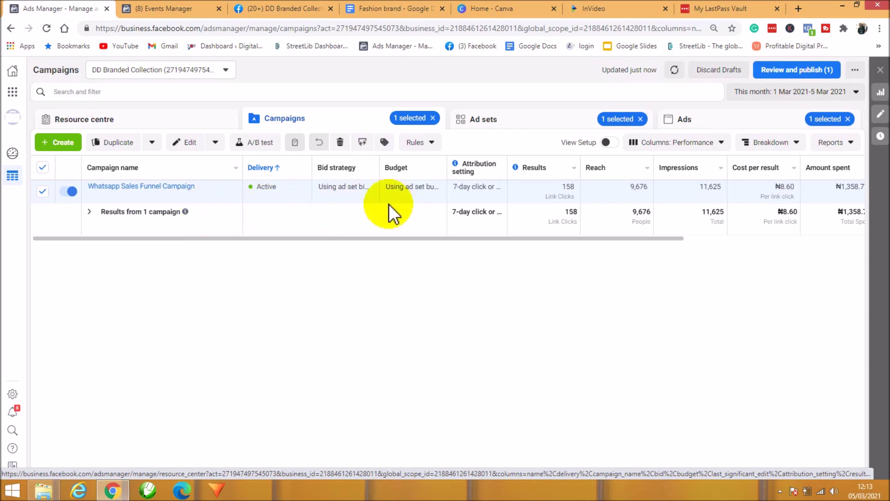
{"action": "left_click_drag", "start_coordinate": [316, 239], "coordinate": [248, 235]}
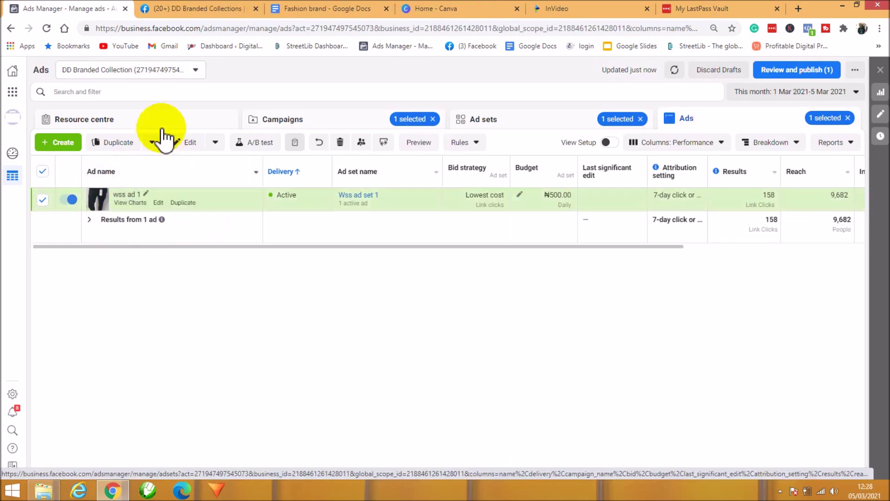
{"action": "left_click", "coordinate": [287, 120]}
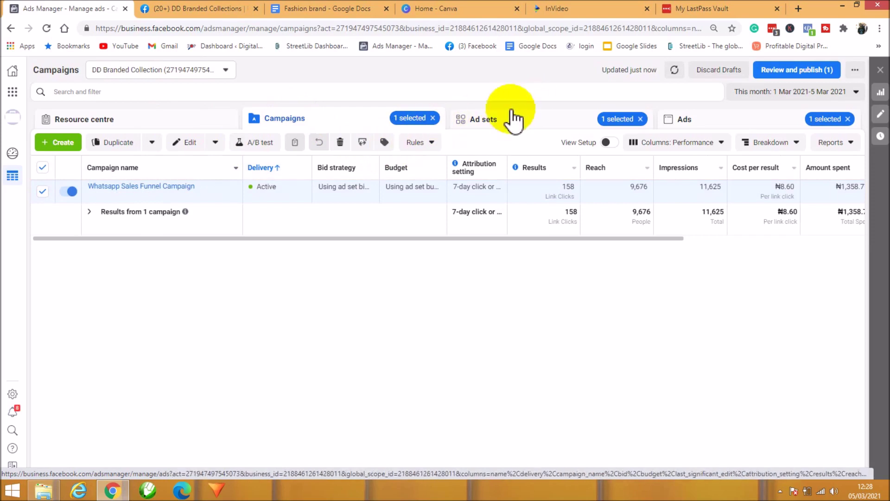
{"action": "left_click", "coordinate": [702, 121]}
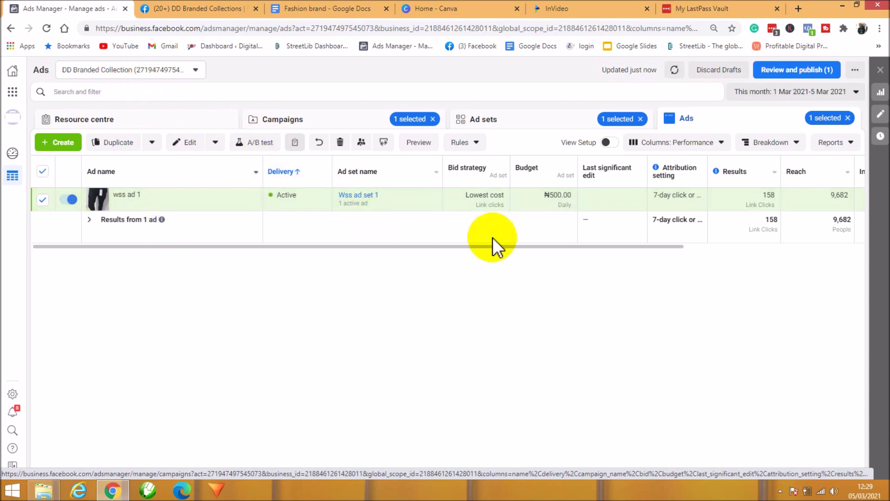
Examine the results, reach, impressions, cost per result, relevance rankings, amount spent, frequency and unique link clicks of wss ad 1.
{"action": "left_click_drag", "start_coordinate": [439, 247], "coordinate": [496, 249]}
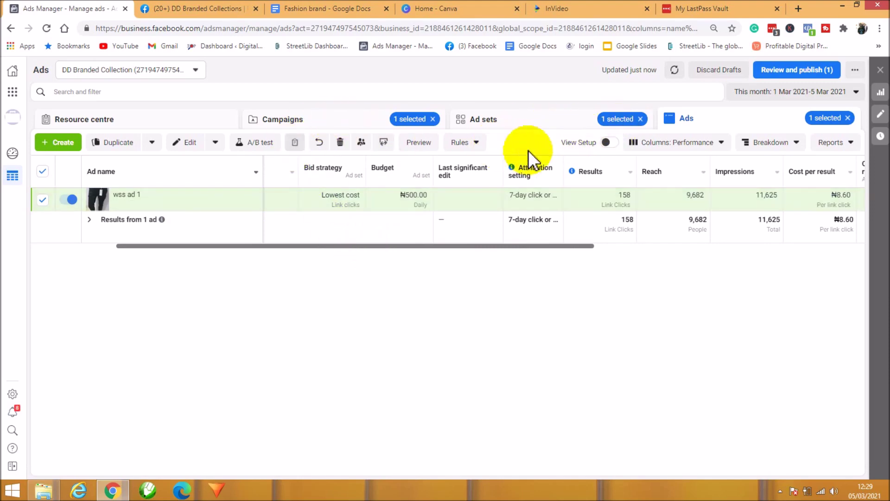
{"action": "left_click_drag", "start_coordinate": [544, 246], "coordinate": [656, 254]}
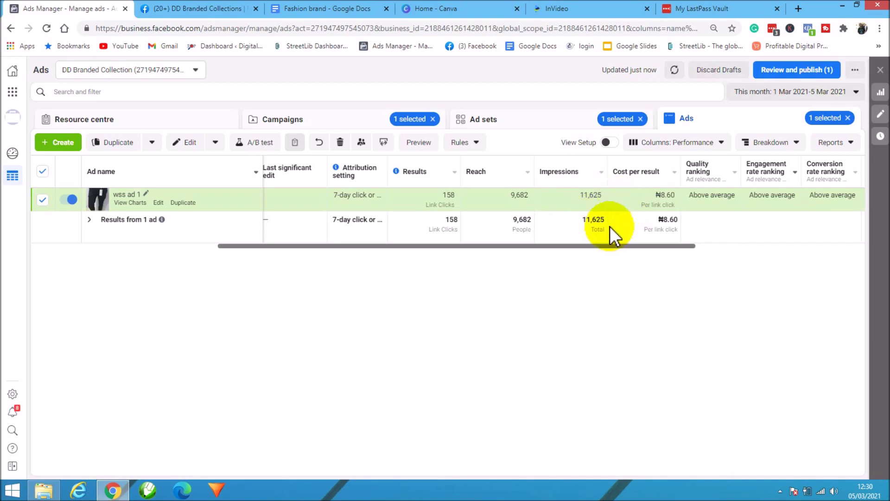
{"action": "left_click_drag", "start_coordinate": [608, 244], "coordinate": [646, 246]}
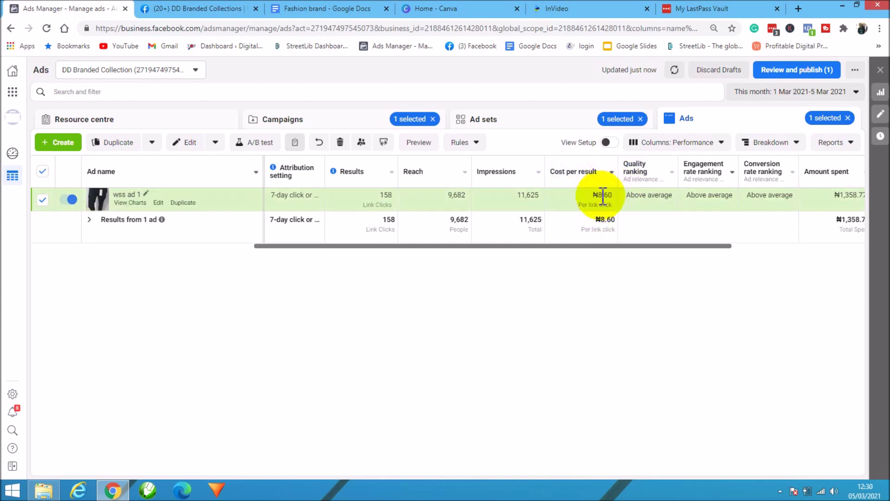
{"action": "scroll", "coordinate": [607, 246], "scroll_direction": "right", "scroll_amount": 3}
{"action": "left_click_drag", "start_coordinate": [608, 247], "coordinate": [542, 246]}
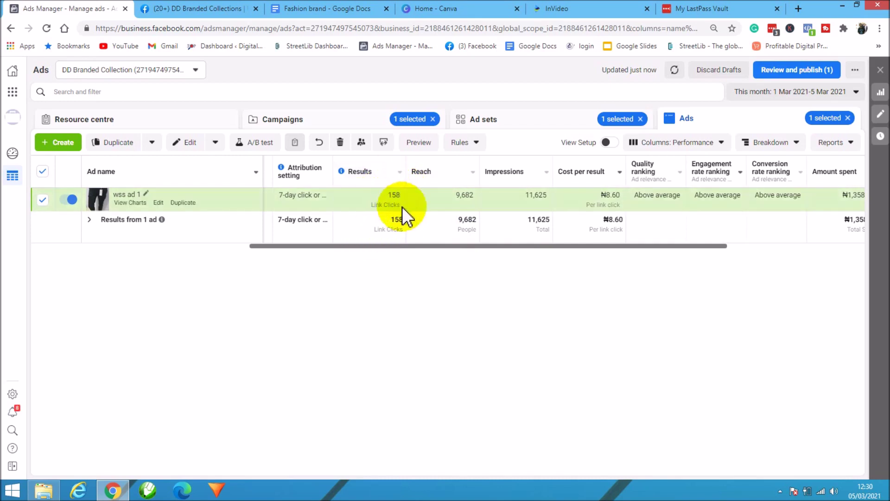
{"action": "left_click_drag", "start_coordinate": [441, 247], "coordinate": [626, 254]}
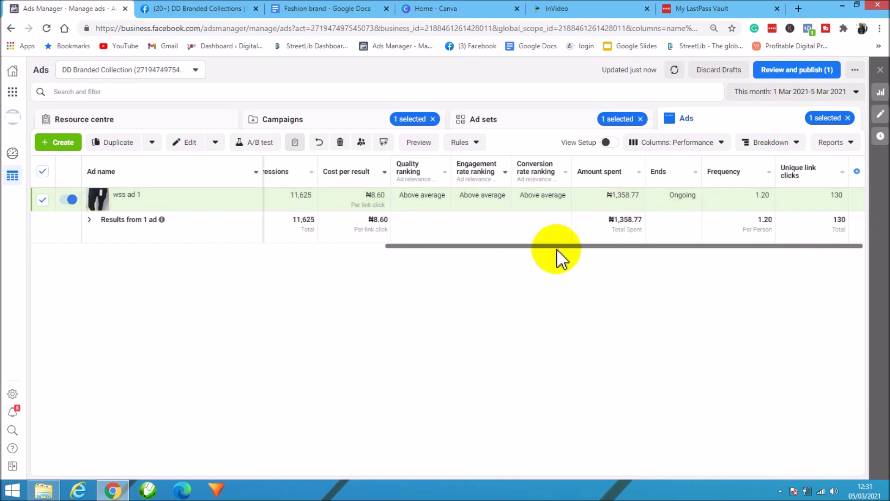
{"action": "left_click_drag", "start_coordinate": [557, 248], "coordinate": [475, 251]}
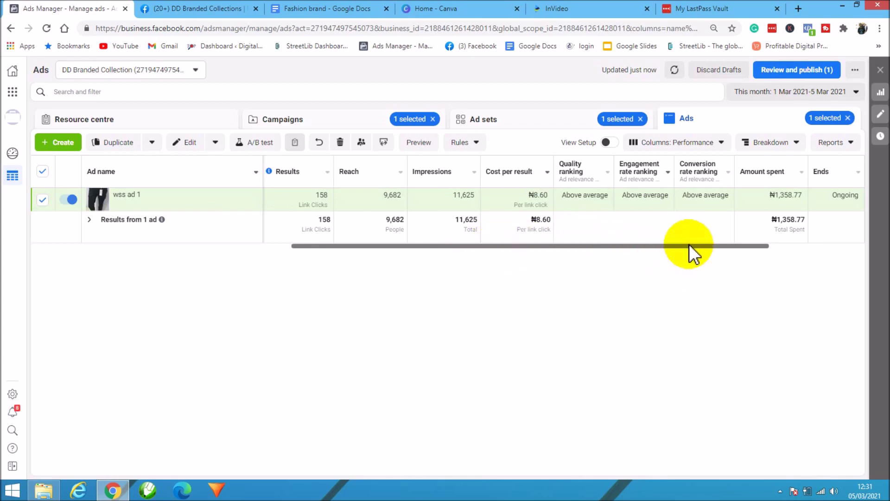
{"action": "left_click_drag", "start_coordinate": [555, 248], "coordinate": [494, 247]}
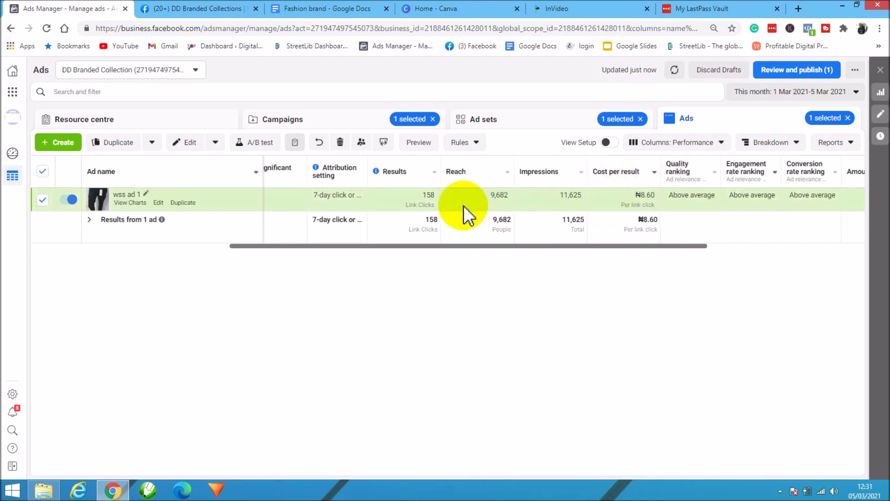
{"action": "left_click_drag", "start_coordinate": [631, 251], "coordinate": [810, 250]}
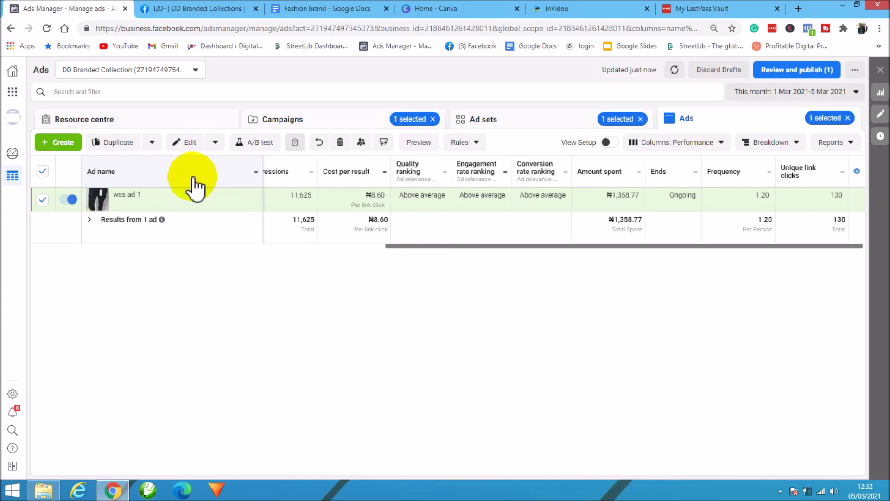
{"action": "mouse_move", "coordinate": [180, 196]}
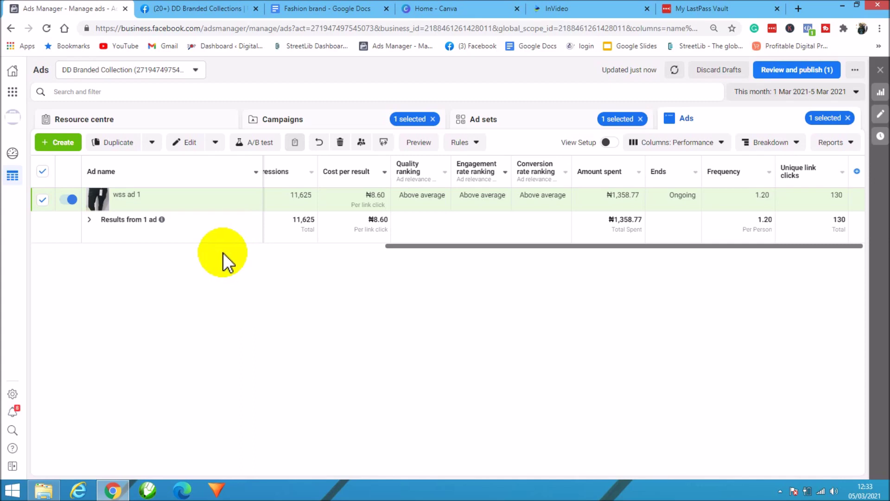
{"action": "scroll", "coordinate": [588, 207], "scroll_direction": "left", "scroll_amount": 5}
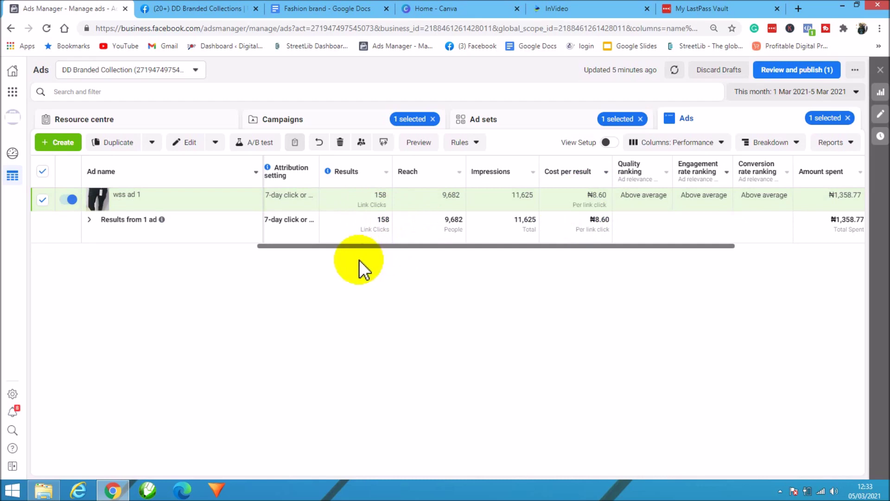
{"action": "left_click_drag", "start_coordinate": [383, 245], "coordinate": [187, 246]}
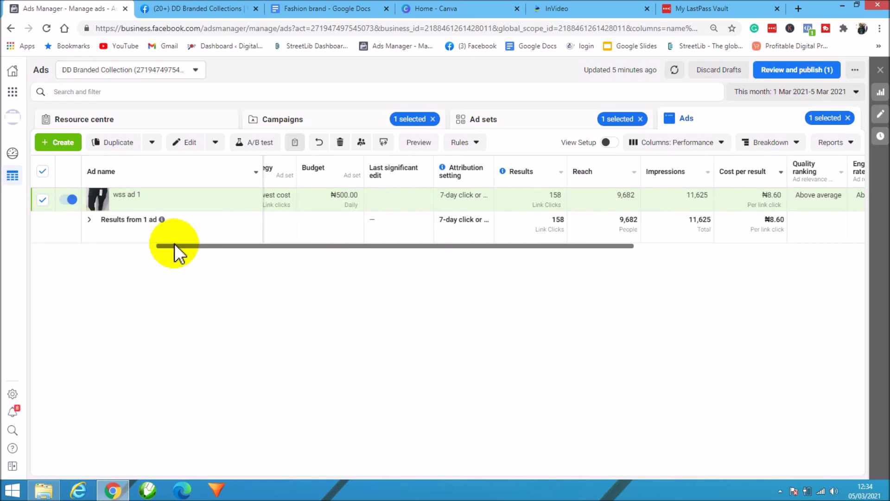
{"action": "left_click_drag", "start_coordinate": [241, 246], "coordinate": [145, 172]}
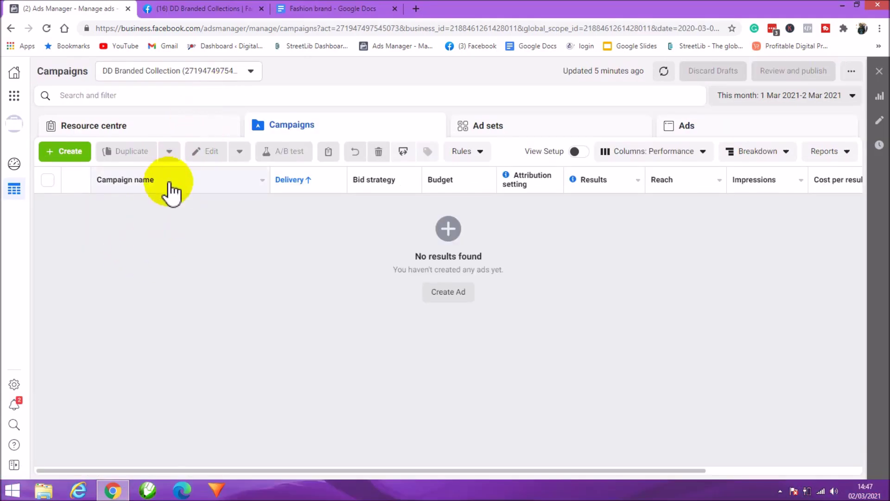
Switch to the DD Branded Collections Facebook page and look through its posts and product photos.
{"action": "left_click", "coordinate": [174, 8]}
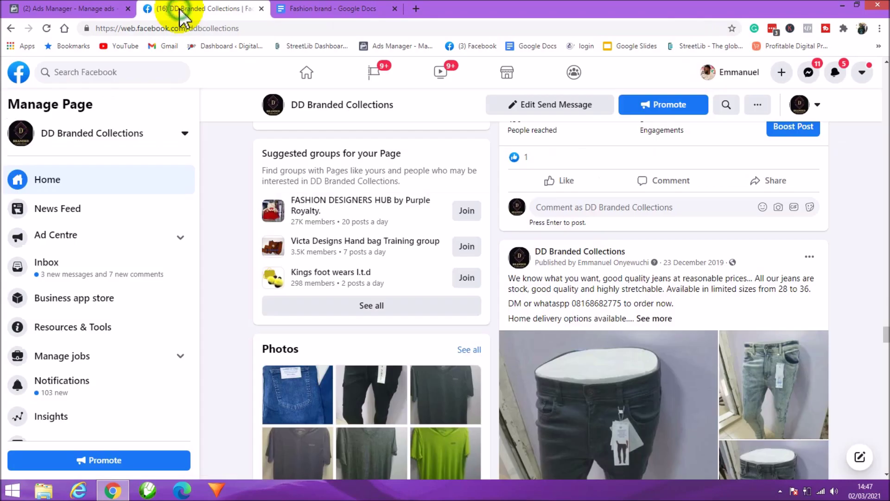
{"action": "scroll", "coordinate": [742, 332], "scroll_direction": "up", "scroll_amount": 5}
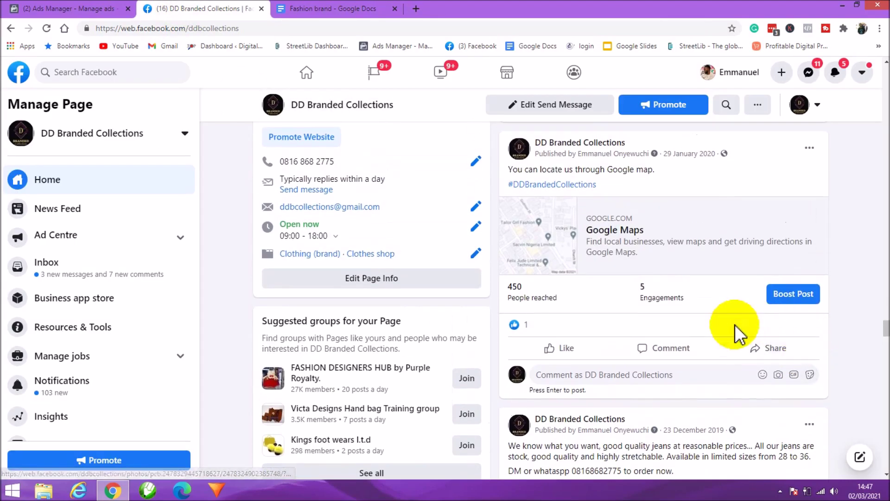
{"action": "scroll", "coordinate": [764, 311], "scroll_direction": "down", "scroll_amount": 4}
{"action": "scroll", "coordinate": [825, 320], "scroll_direction": "up", "scroll_amount": 5}
{"action": "left_click_drag", "start_coordinate": [882, 320], "coordinate": [884, 112]}
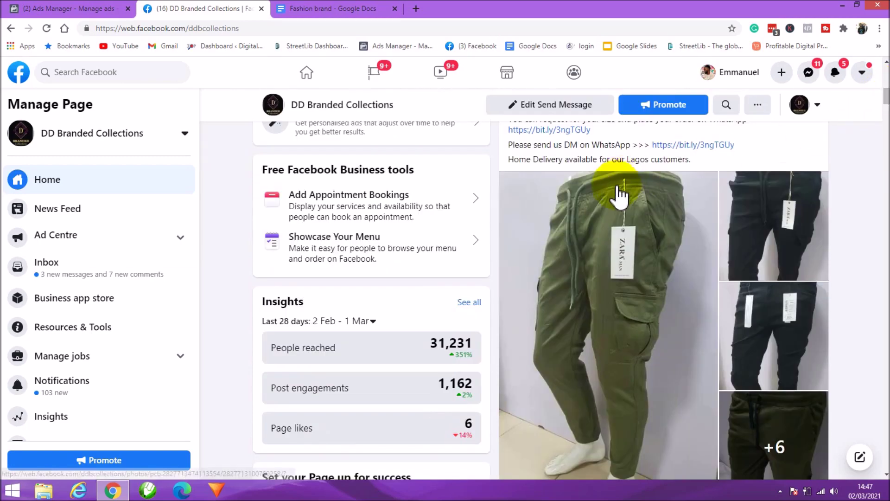
Return to Ads Manager, check that the DD Branded Collection ad account is selected, and reopen its campaign overview.
{"action": "left_click", "coordinate": [60, 9]}
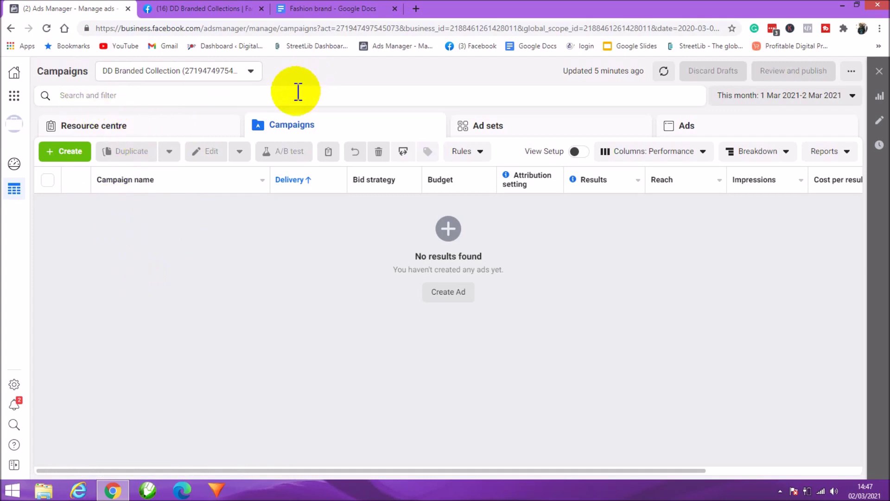
{"action": "left_click", "coordinate": [252, 71]}
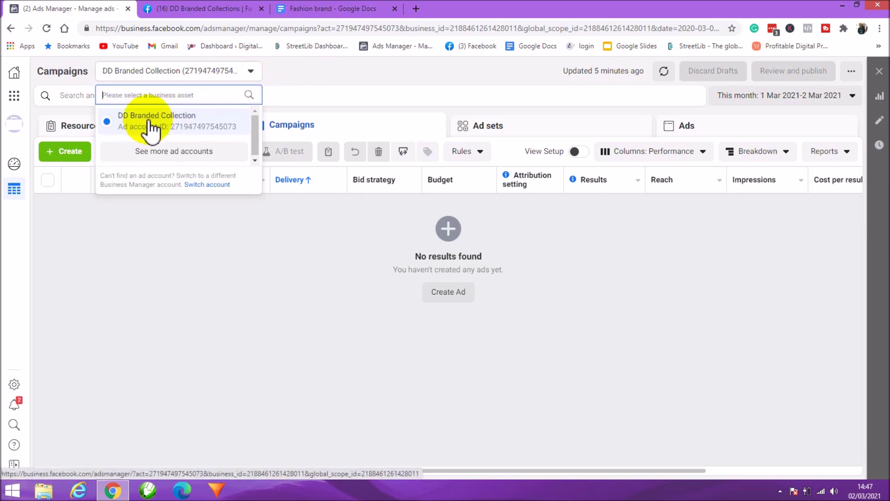
{"action": "left_click", "coordinate": [407, 83]}
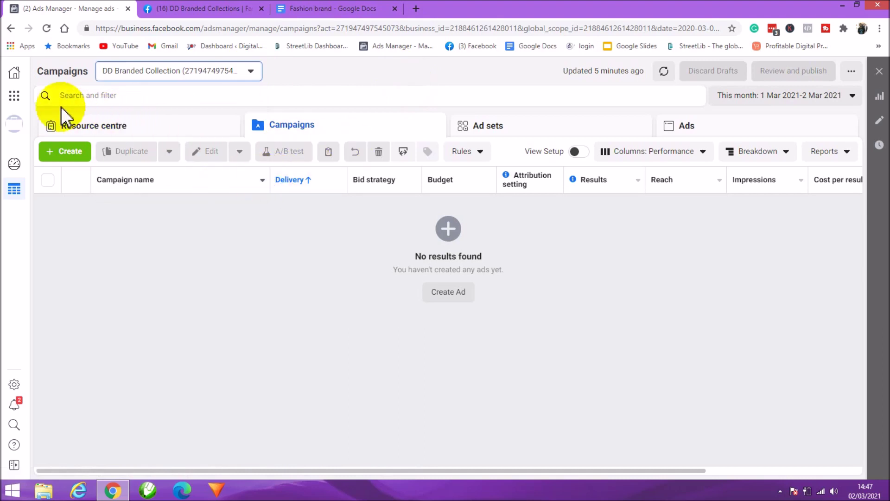
{"action": "left_click", "coordinate": [14, 96]}
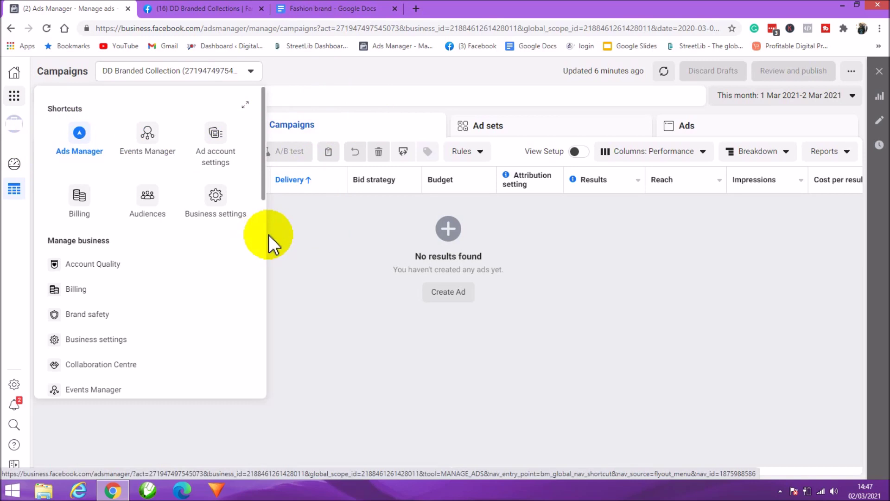
{"action": "left_click", "coordinate": [79, 134]}
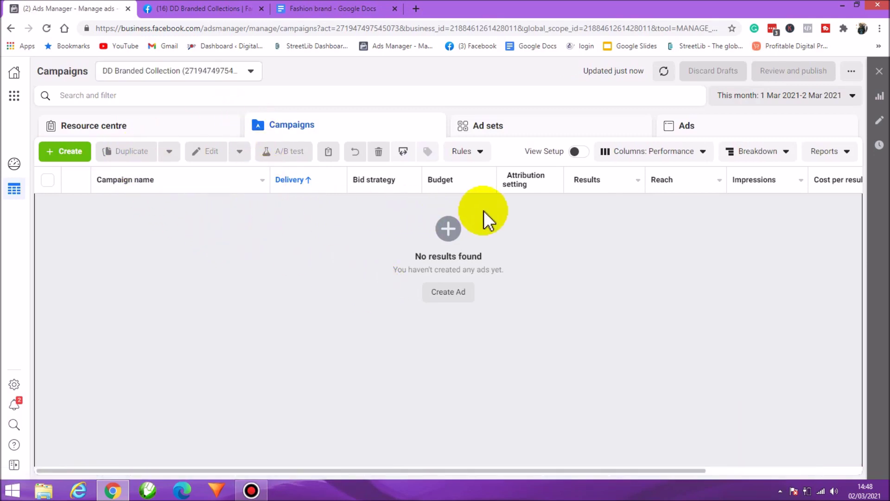
Create a new campaign with the Traffic objective.
{"action": "left_click", "coordinate": [73, 153]}
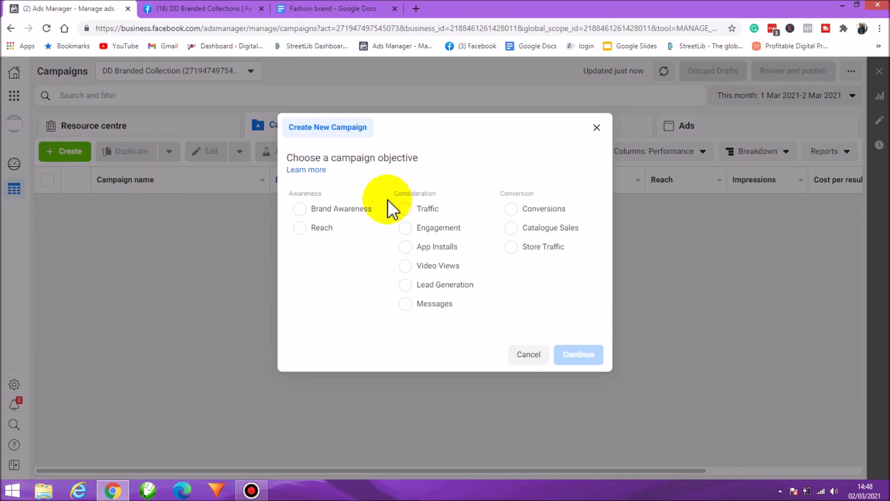
{"action": "left_click", "coordinate": [413, 210]}
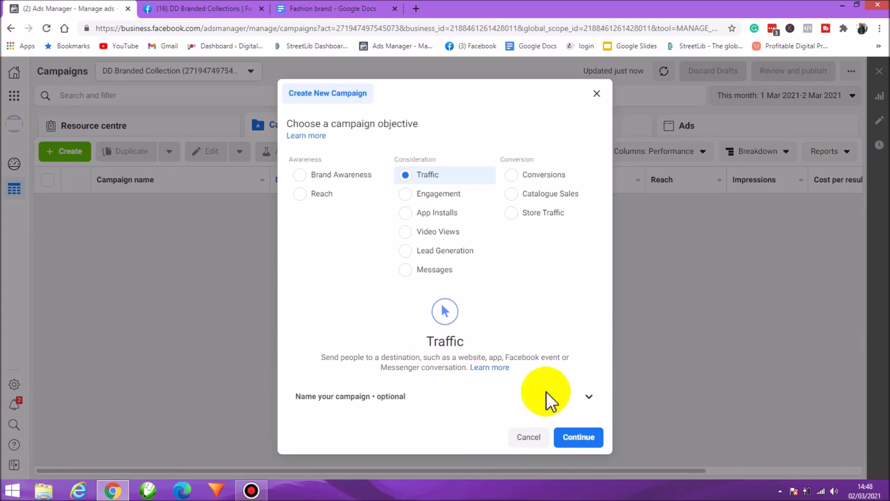
{"action": "left_click", "coordinate": [587, 437]}
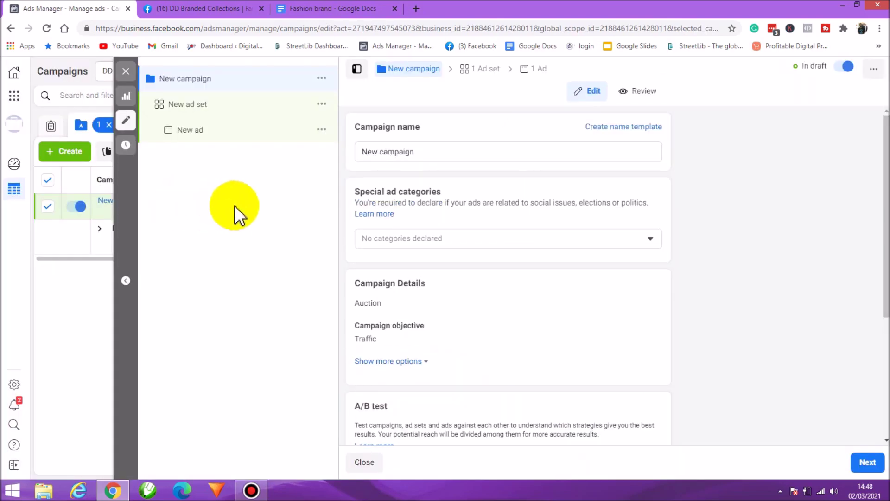
Name the campaign "Whatsapp Sales Funnel Campaign", correcting the misspelled last word.
{"action": "left_click_drag", "start_coordinate": [419, 151], "coordinate": [346, 159]}
{"action": "type", "text": "Whats"}
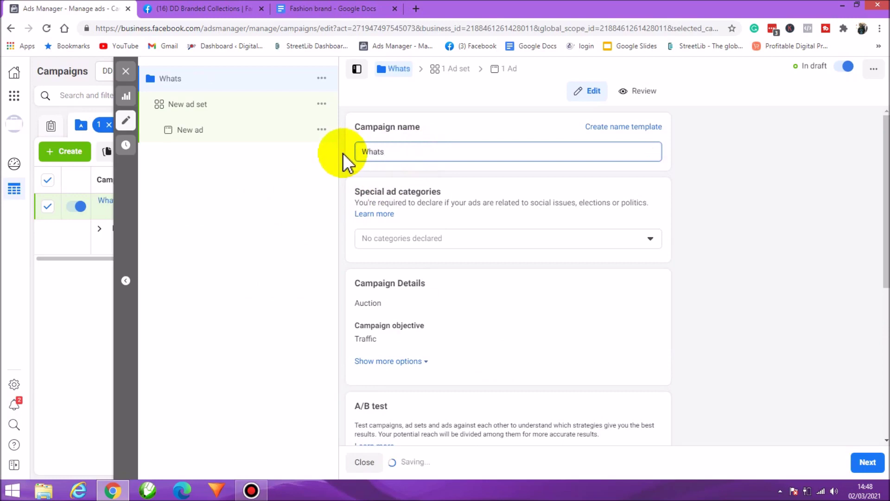
{"action": "type", "text": "app Fu"}
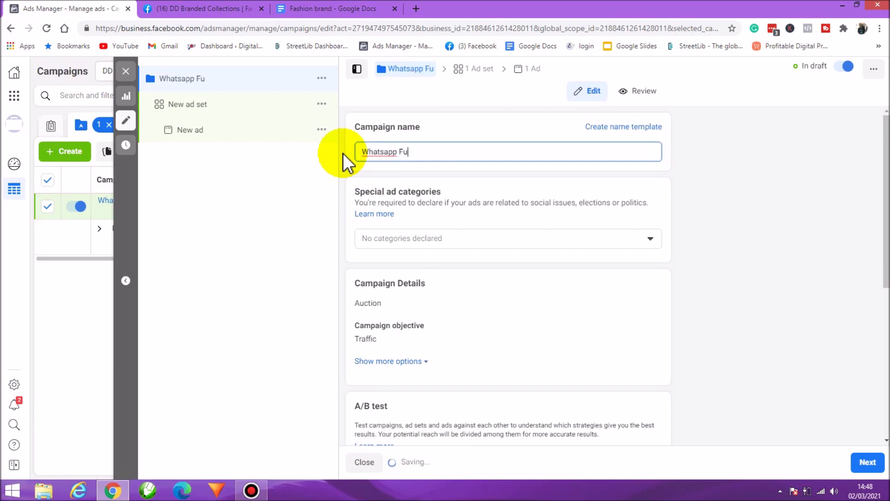
{"action": "type", "text": "n"}
{"action": "key", "text": "BackSpace"}
{"action": "key", "text": "BackSpace"}
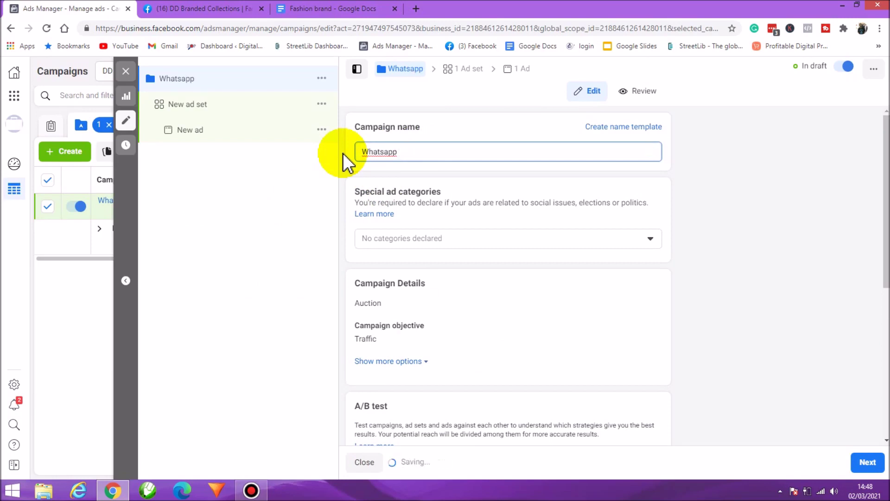
{"action": "type", "text": "S"}
{"action": "type", "text": "ales Funnel Capiagn"}
{"action": "right_click", "coordinate": [461, 151]}
{"action": "left_click", "coordinate": [489, 159]}
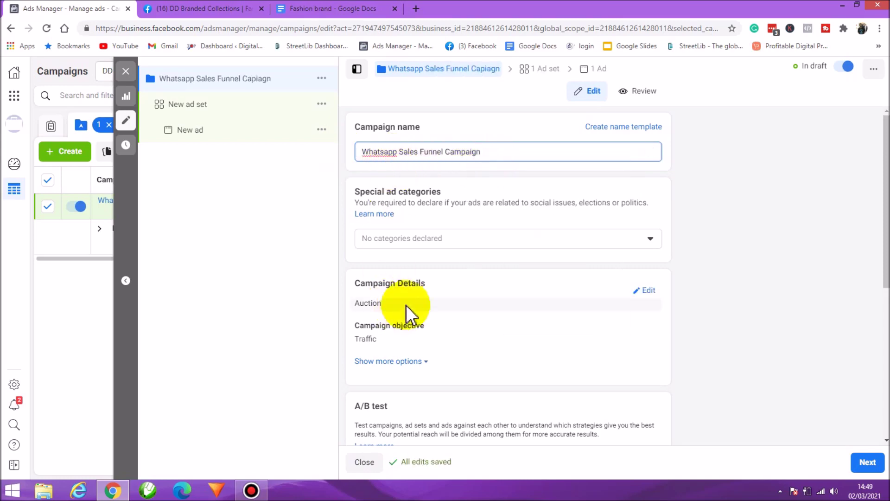
Check the remaining campaign settings, continue to the ad set, and set its traffic destination to WhatsApp.
{"action": "scroll", "coordinate": [401, 320], "scroll_direction": "down", "scroll_amount": 6}
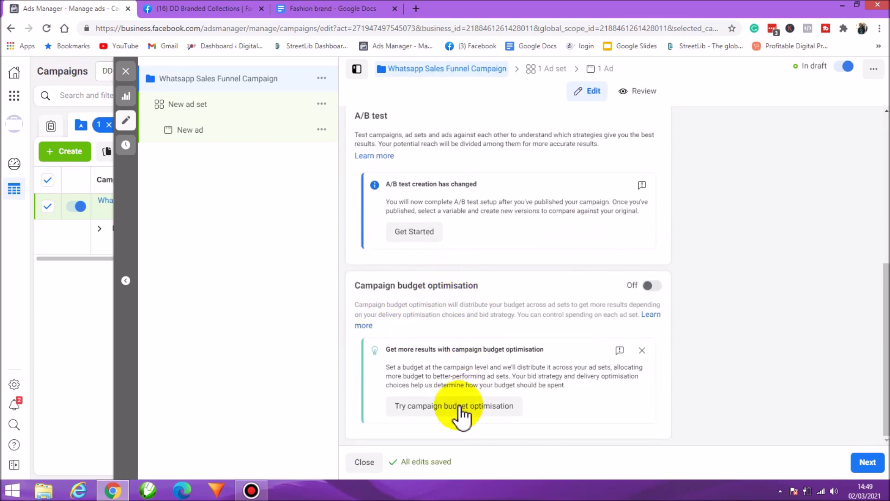
{"action": "scroll", "coordinate": [462, 406], "scroll_direction": "up", "scroll_amount": 6}
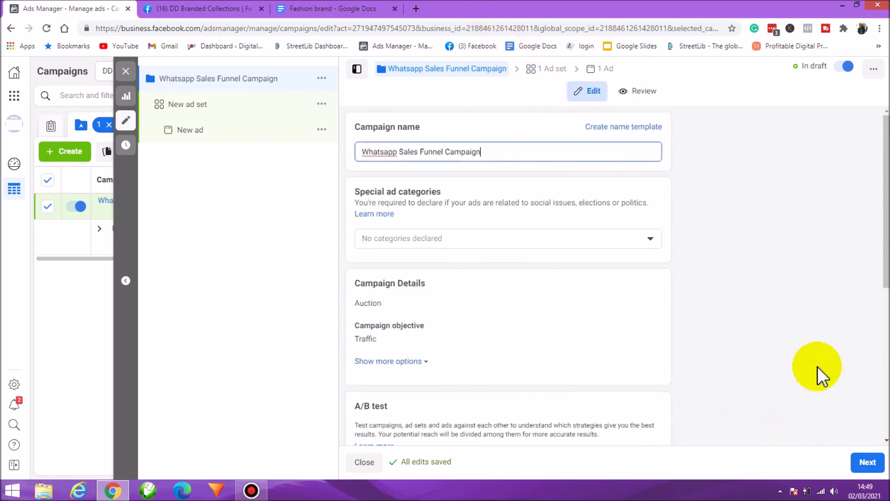
{"action": "left_click", "coordinate": [867, 462]}
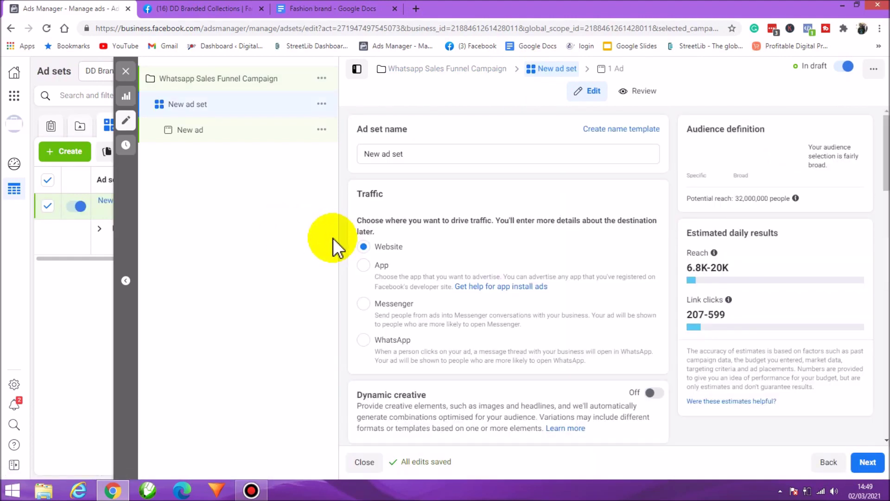
{"action": "left_click", "coordinate": [364, 339]}
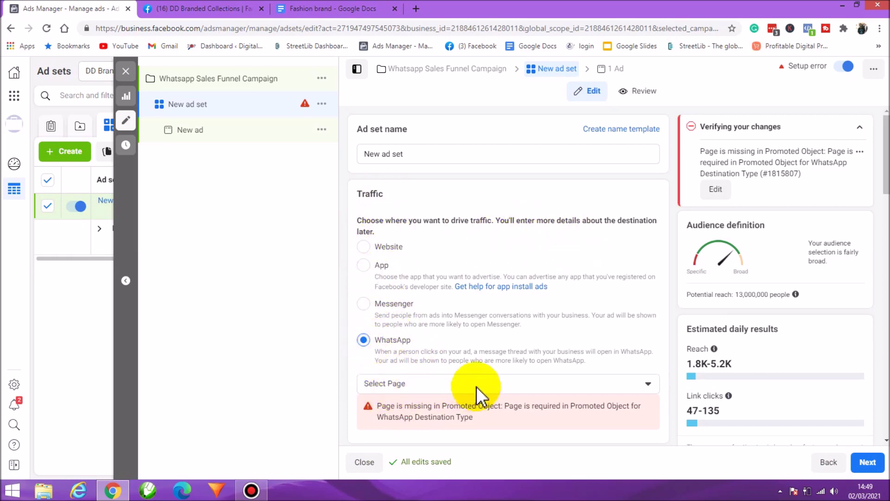
Select the DD Branded Collections Page as the one connected to the ad set's WhatsApp destination.
{"action": "left_click", "coordinate": [519, 382]}
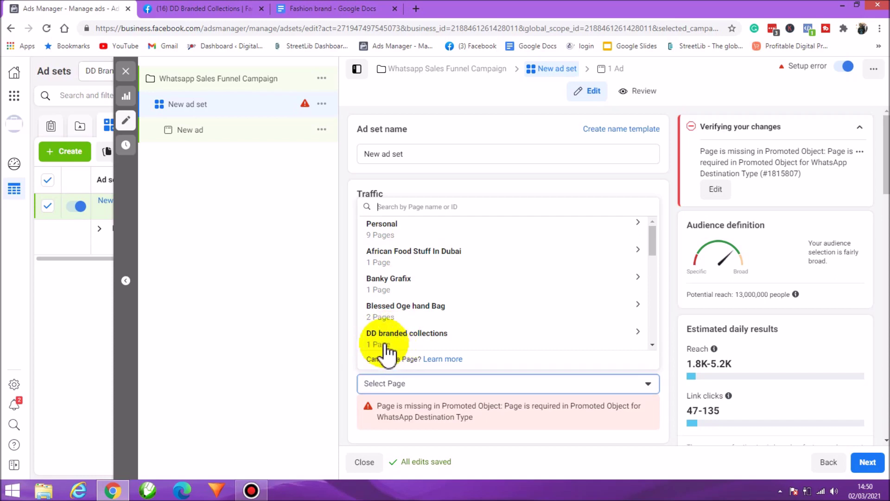
{"action": "scroll", "coordinate": [386, 343], "scroll_direction": "down", "scroll_amount": 3}
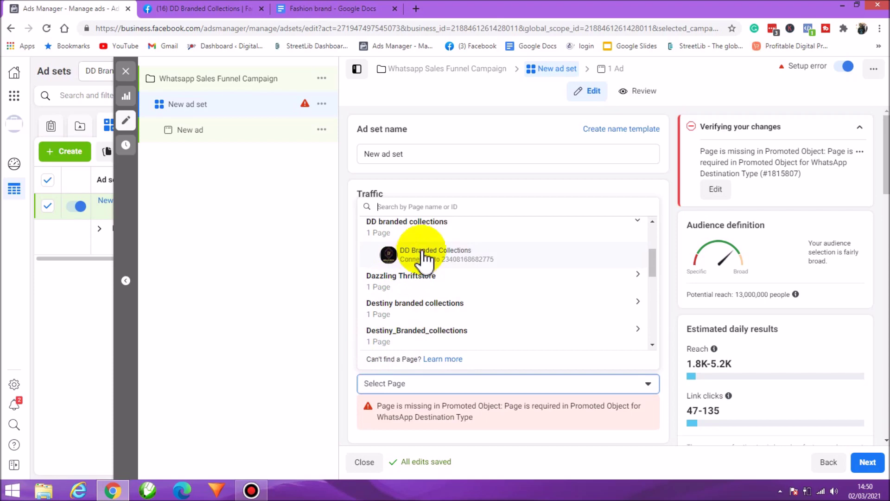
{"action": "left_click", "coordinate": [423, 258]}
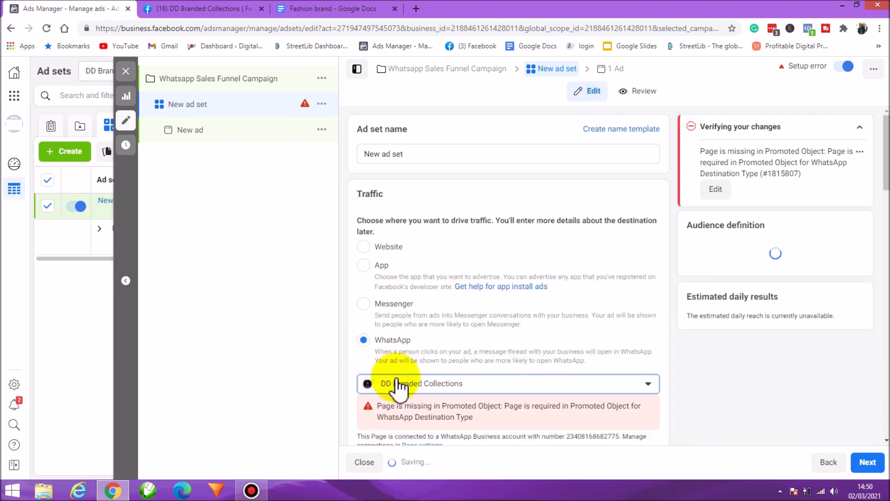
Set the ad set's daily budget to ₦500.00.
{"action": "scroll", "coordinate": [419, 394], "scroll_direction": "down", "scroll_amount": 8}
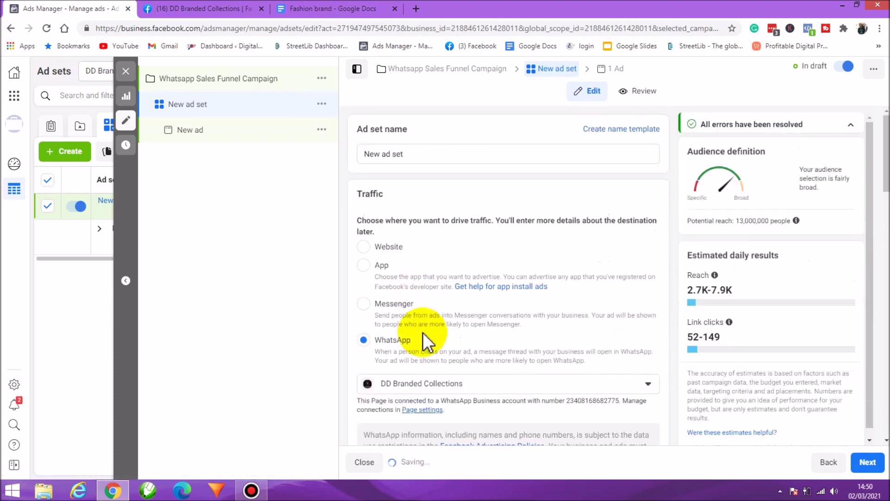
{"action": "scroll", "coordinate": [424, 342], "scroll_direction": "down", "scroll_amount": 3}
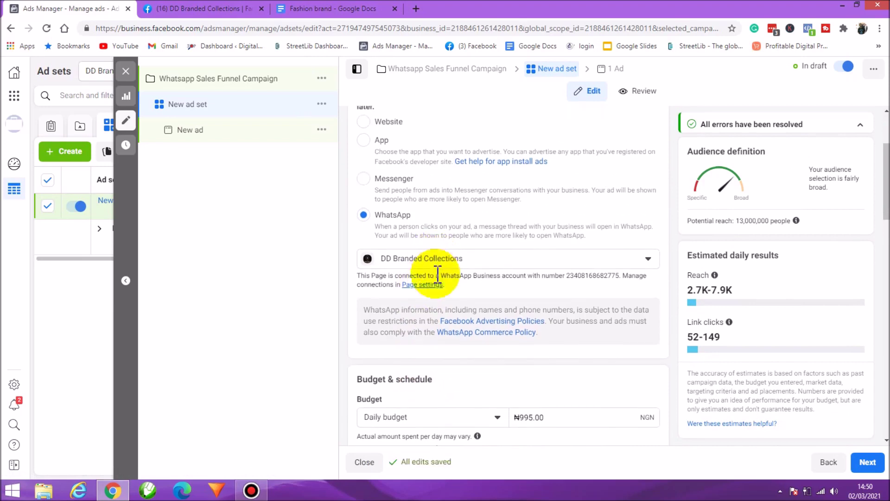
{"action": "scroll", "coordinate": [440, 288], "scroll_direction": "down", "scroll_amount": 3}
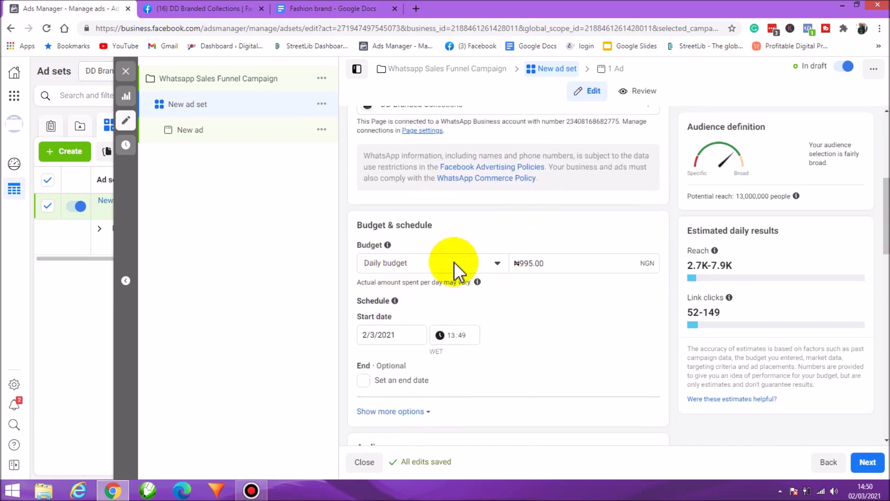
{"action": "left_click", "coordinate": [536, 263]}
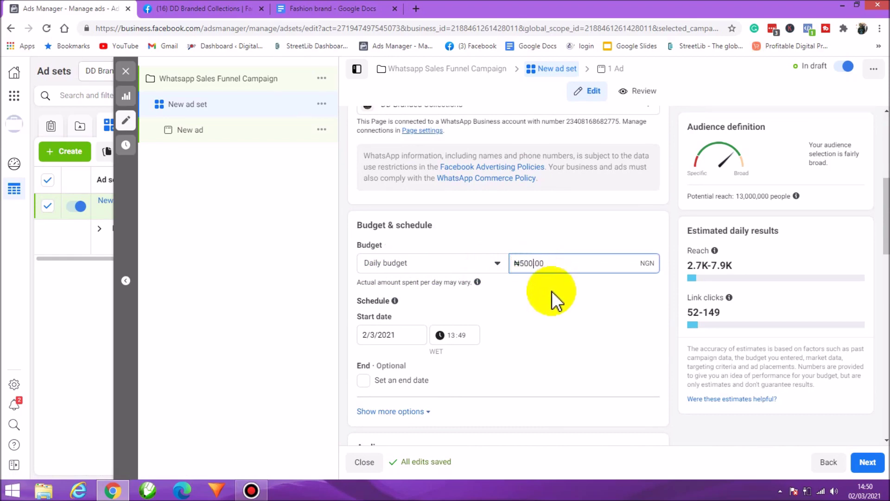
{"action": "mouse_move", "coordinate": [396, 308]}
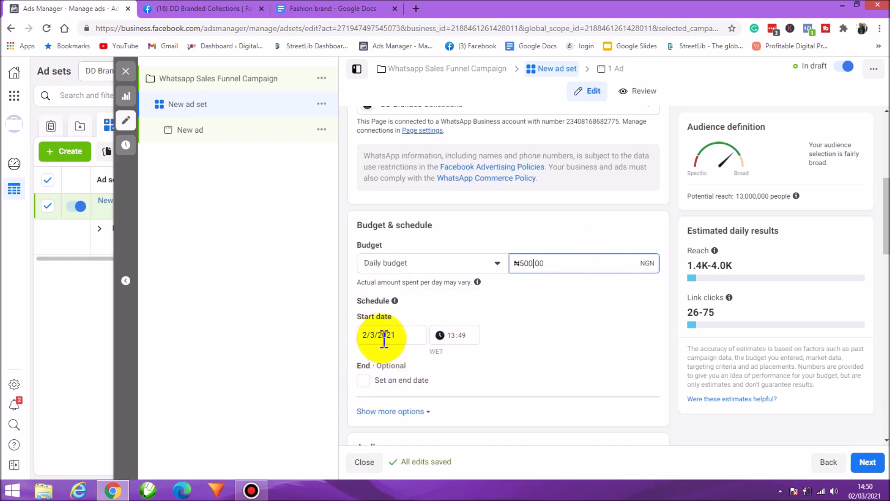
Review the schedule settings and look through the saved audiences available for the ad set, including Event Audience.
{"action": "scroll", "coordinate": [407, 324], "scroll_direction": "down", "scroll_amount": 3}
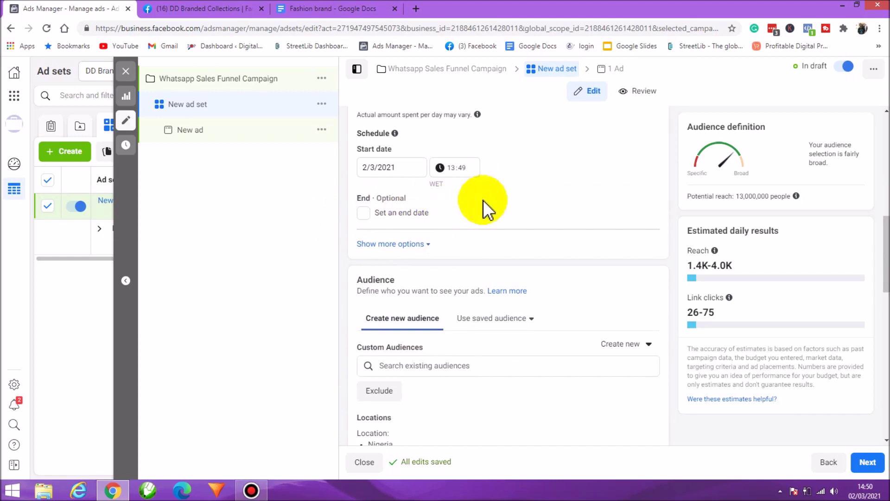
{"action": "scroll", "coordinate": [470, 195], "scroll_direction": "down", "scroll_amount": 1}
{"action": "scroll", "coordinate": [470, 194], "scroll_direction": "up", "scroll_amount": 3}
{"action": "scroll", "coordinate": [521, 269], "scroll_direction": "down", "scroll_amount": 3}
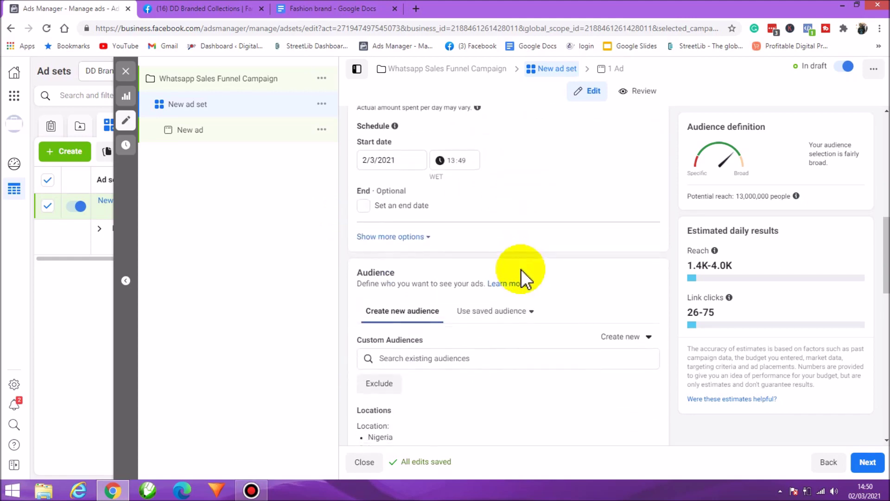
{"action": "left_click", "coordinate": [477, 320]}
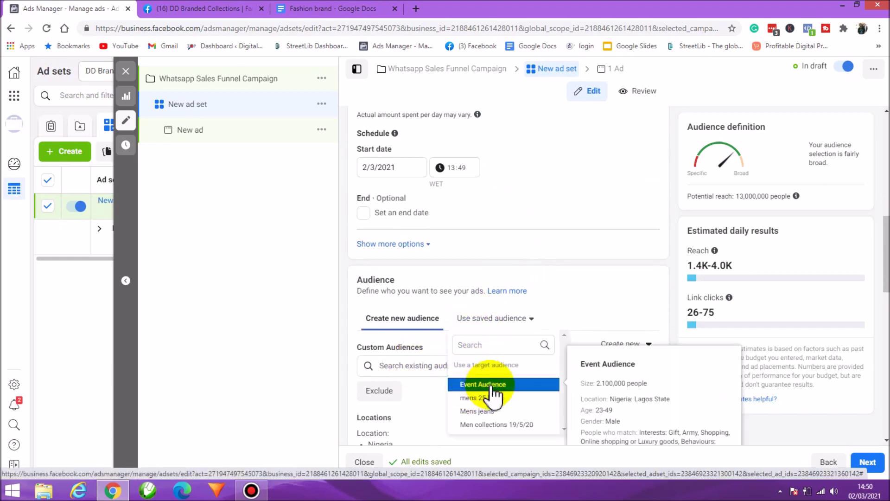
Remove Nigeria from the audience locations and limit the location targeting to "People living in this location".
{"action": "scroll", "coordinate": [387, 252], "scroll_direction": "down", "scroll_amount": 3}
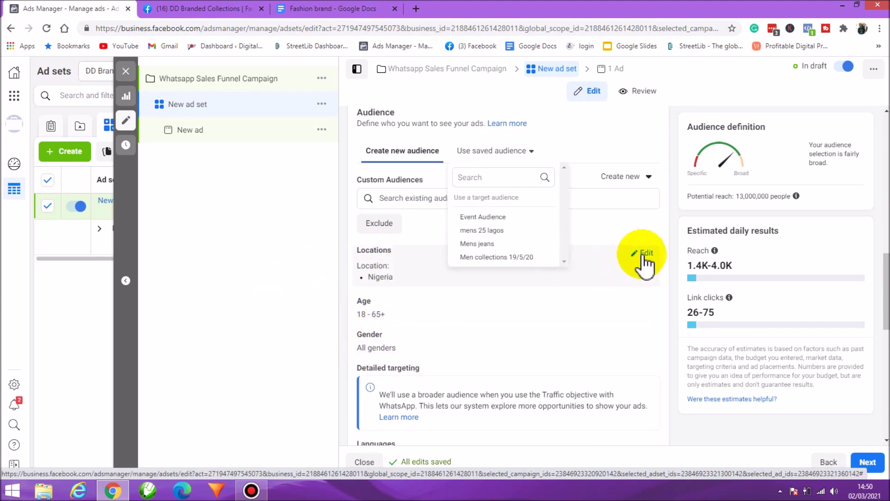
{"action": "left_click", "coordinate": [645, 254]}
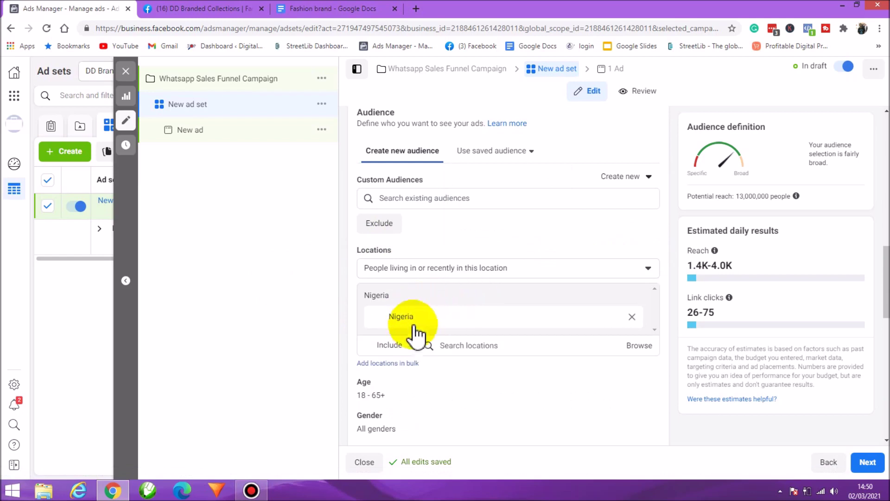
{"action": "left_click", "coordinate": [631, 316]}
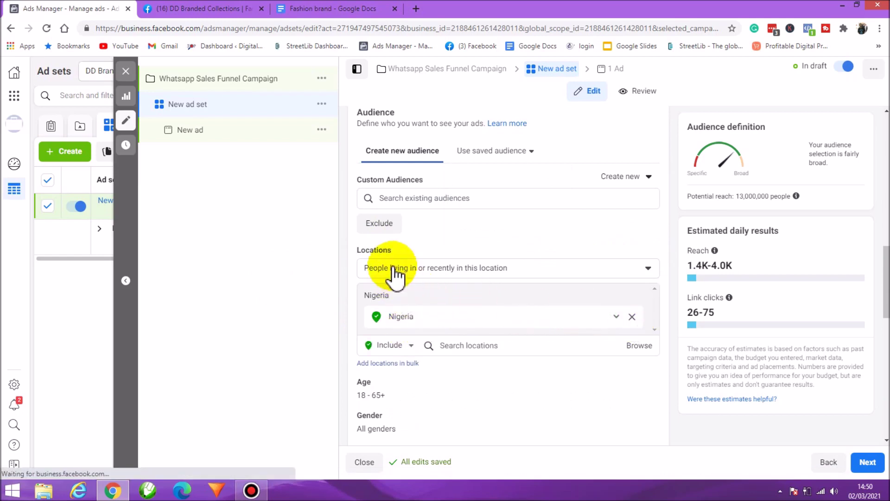
{"action": "left_click", "coordinate": [382, 301]}
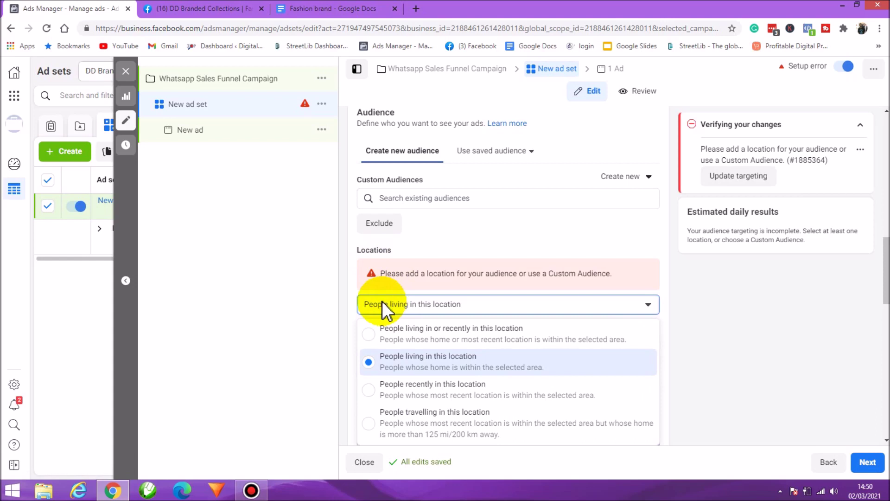
{"action": "left_click", "coordinate": [373, 303]}
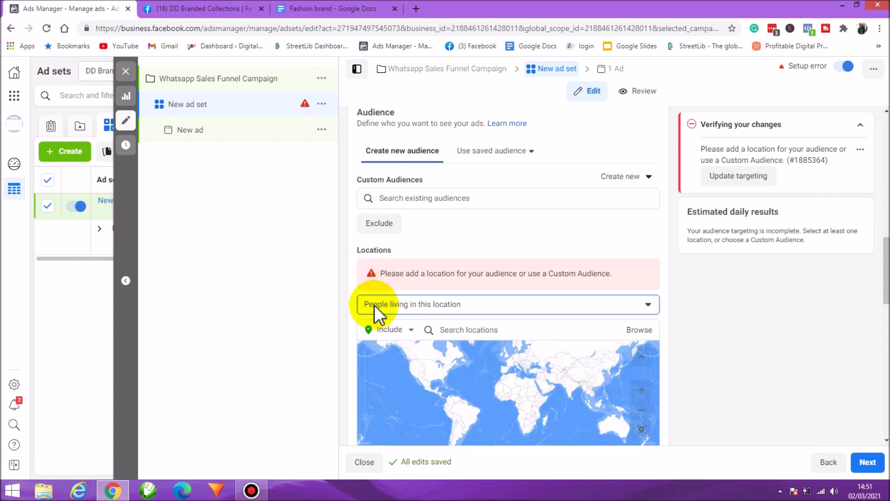
Search the audience locations for Lagos and include the county-level entry "Lagos, Nigeria".
{"action": "left_click", "coordinate": [476, 330]}
{"action": "type", "text": "LAGOS"}
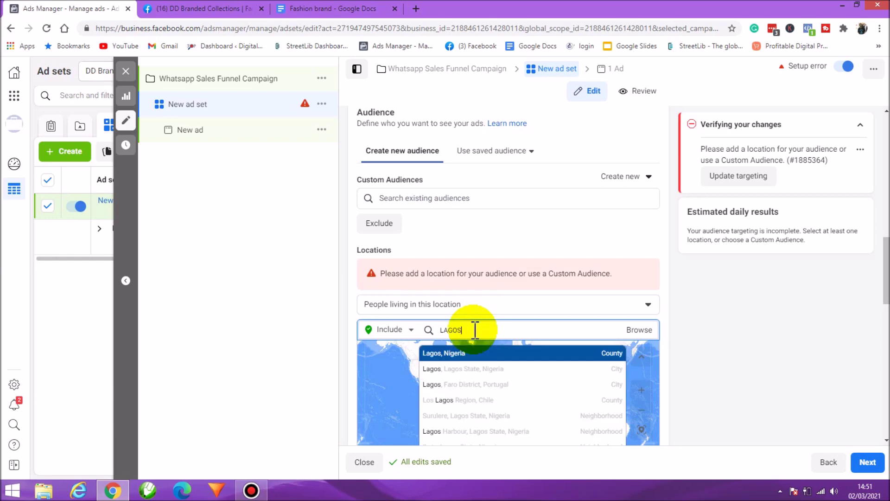
{"action": "left_click", "coordinate": [453, 357]}
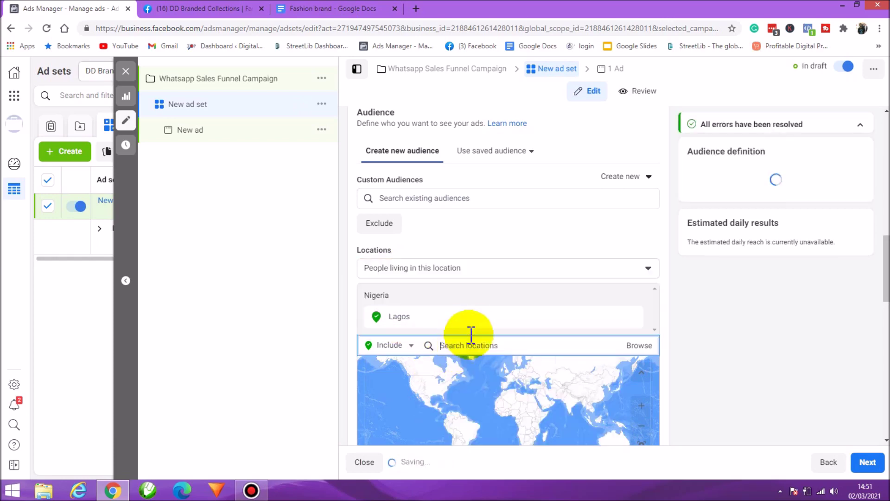
Set the audience's age range to 25 to 49.
{"action": "scroll", "coordinate": [514, 348], "scroll_direction": "down", "scroll_amount": 3}
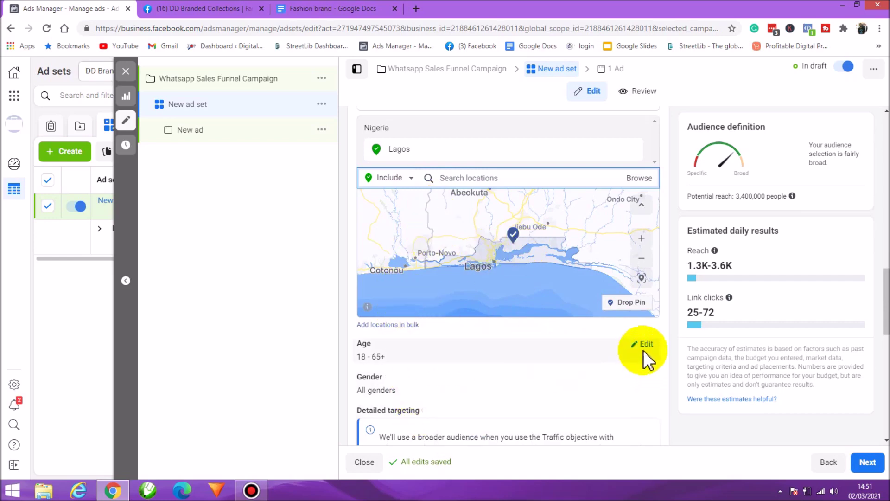
{"action": "left_click", "coordinate": [645, 343]}
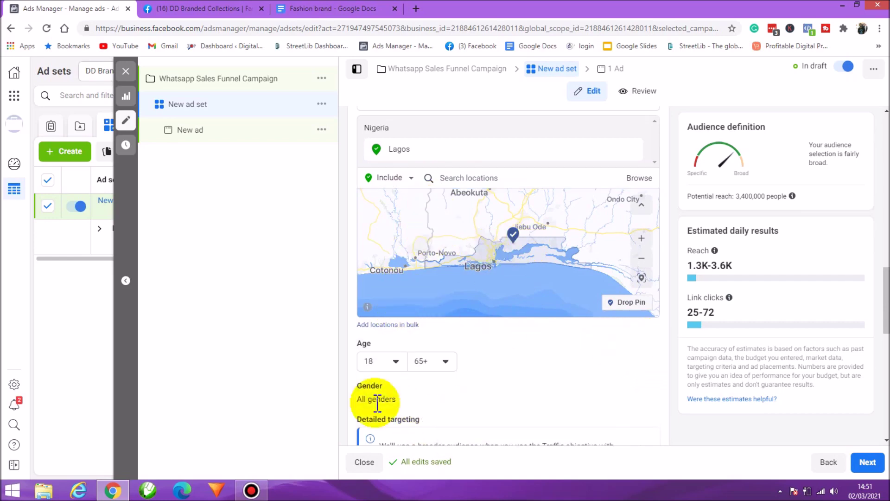
{"action": "left_click", "coordinate": [395, 361]}
{"action": "scroll", "coordinate": [393, 304], "scroll_direction": "down", "scroll_amount": 5}
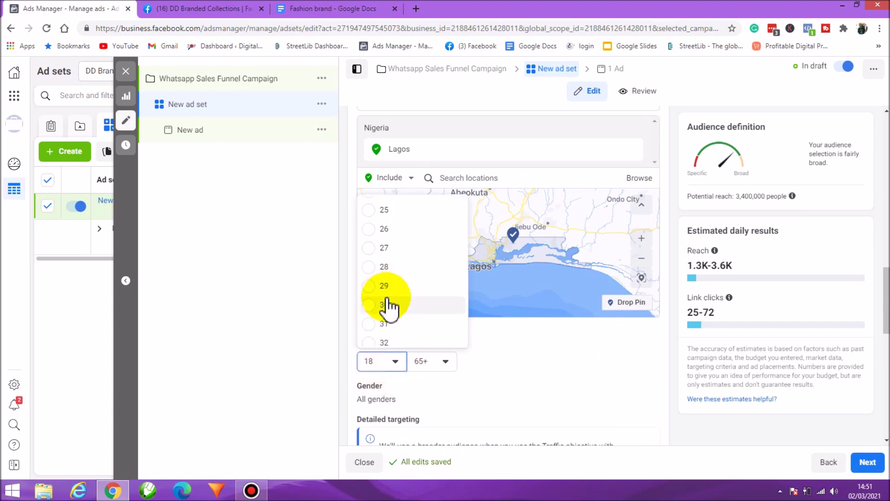
{"action": "scroll", "coordinate": [388, 287], "scroll_direction": "up", "scroll_amount": 3}
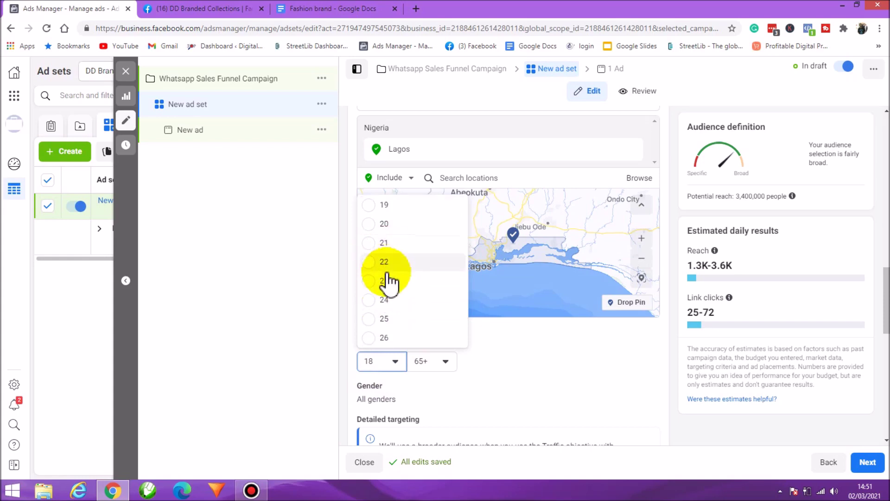
{"action": "scroll", "coordinate": [384, 279], "scroll_direction": "down", "scroll_amount": 3}
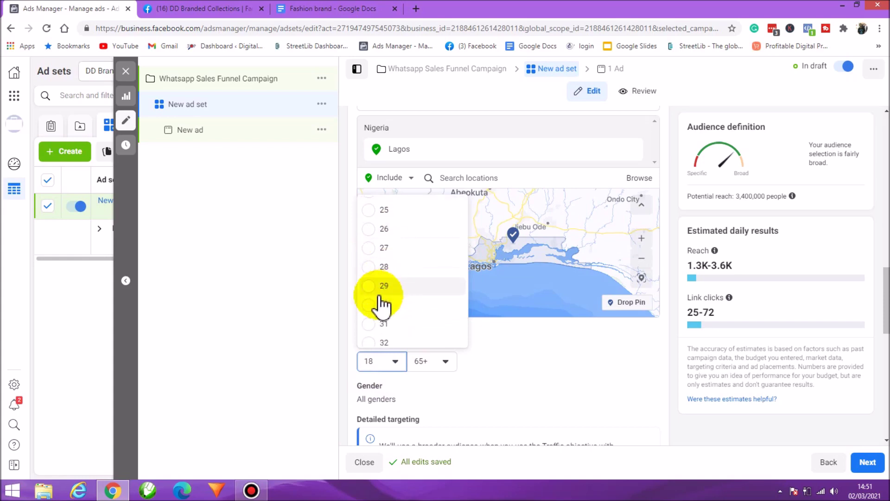
{"action": "left_click", "coordinate": [376, 210]}
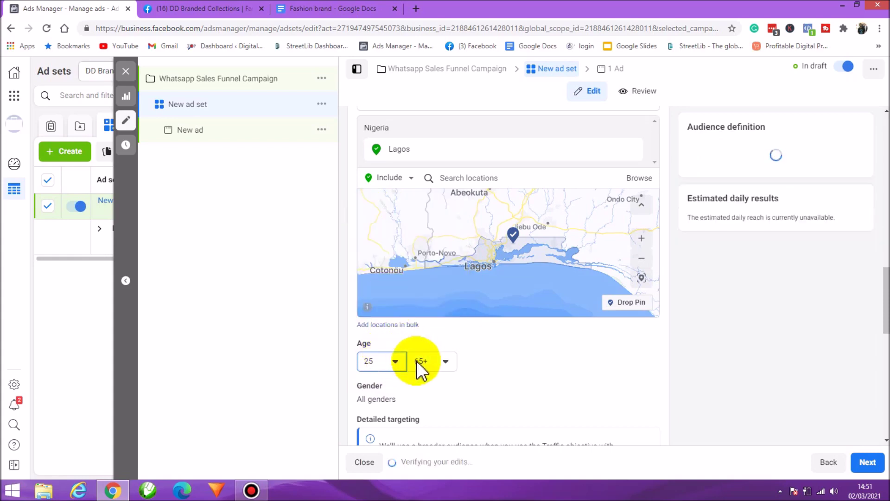
{"action": "left_click", "coordinate": [442, 362]}
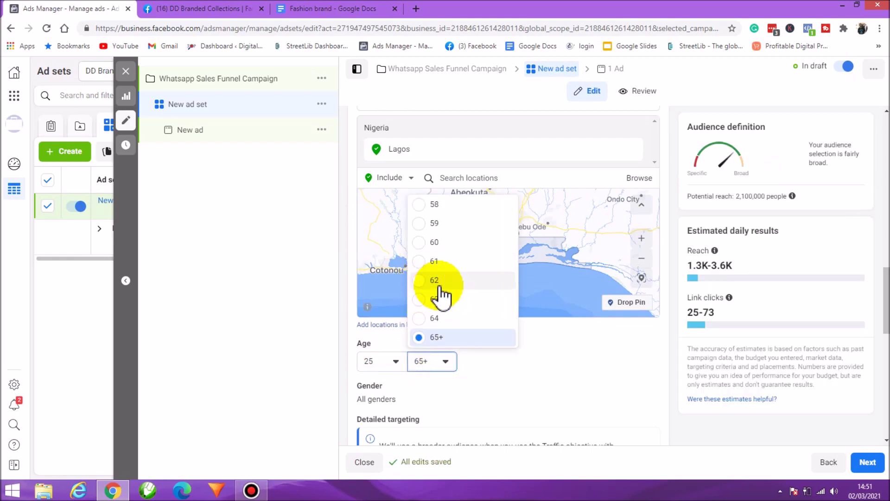
{"action": "scroll", "coordinate": [440, 308], "scroll_direction": "up", "scroll_amount": 5}
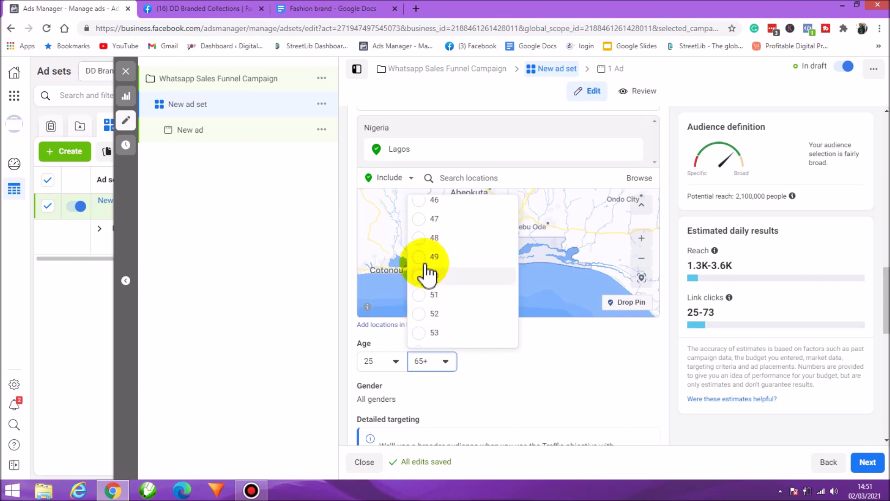
{"action": "left_click", "coordinate": [423, 257]}
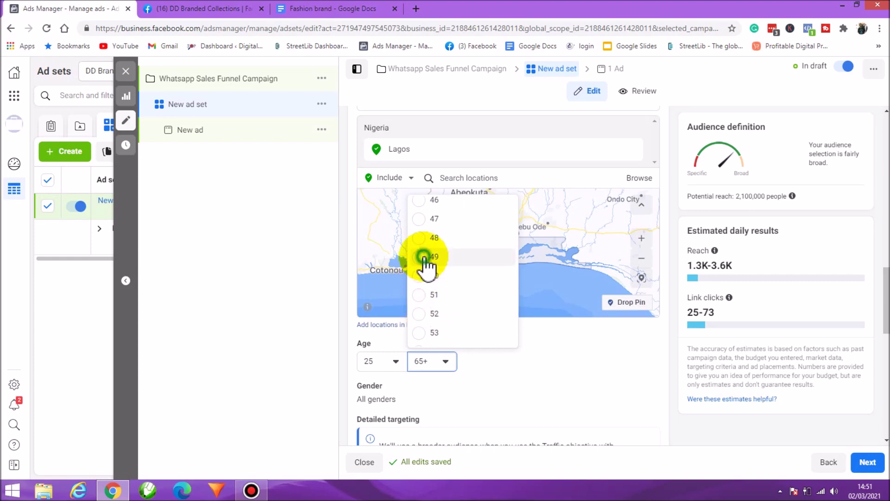
Restrict the audience's gender to Men.
{"action": "scroll", "coordinate": [467, 385], "scroll_direction": "down", "scroll_amount": 3}
{"action": "scroll", "coordinate": [469, 355], "scroll_direction": "down", "scroll_amount": 1}
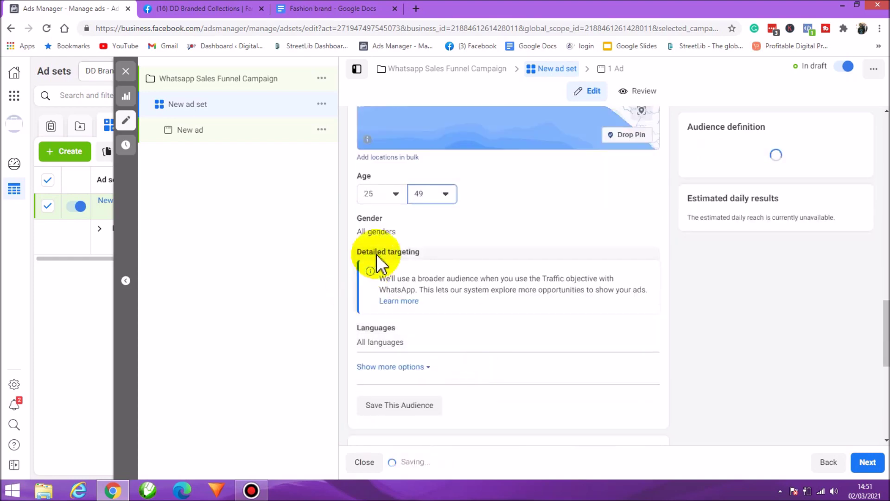
{"action": "left_click", "coordinate": [646, 219]}
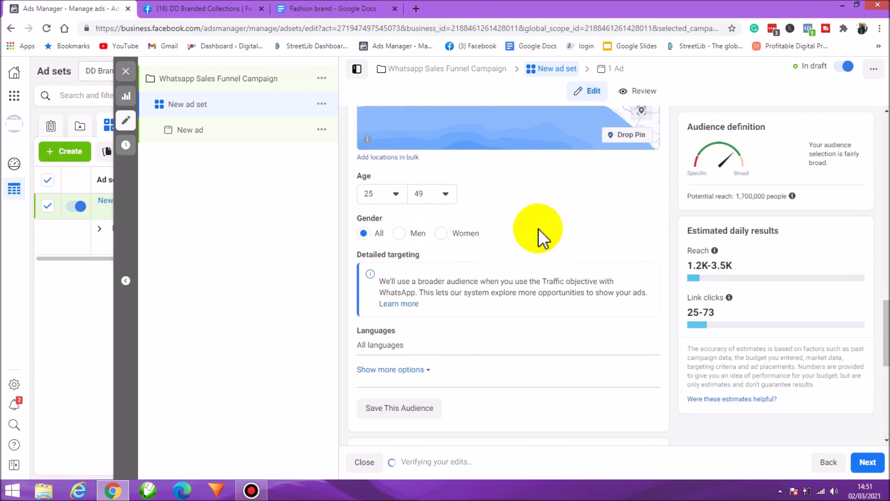
{"action": "left_click", "coordinate": [399, 233]}
Review the ad set's audience, placement and delivery settings, and read the explanation of the Languages option.
{"action": "scroll", "coordinate": [527, 251], "scroll_direction": "up", "scroll_amount": 9}
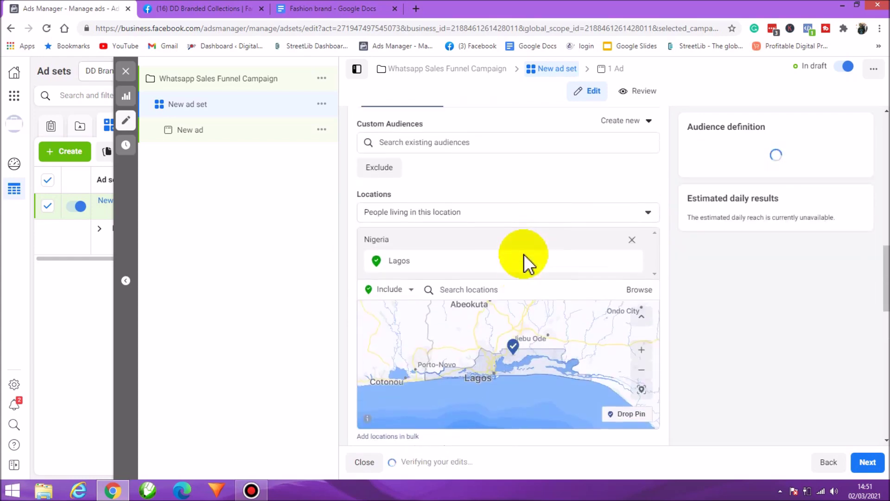
{"action": "scroll", "coordinate": [524, 254], "scroll_direction": "down", "scroll_amount": 8}
{"action": "scroll", "coordinate": [526, 258], "scroll_direction": "down", "scroll_amount": 10}
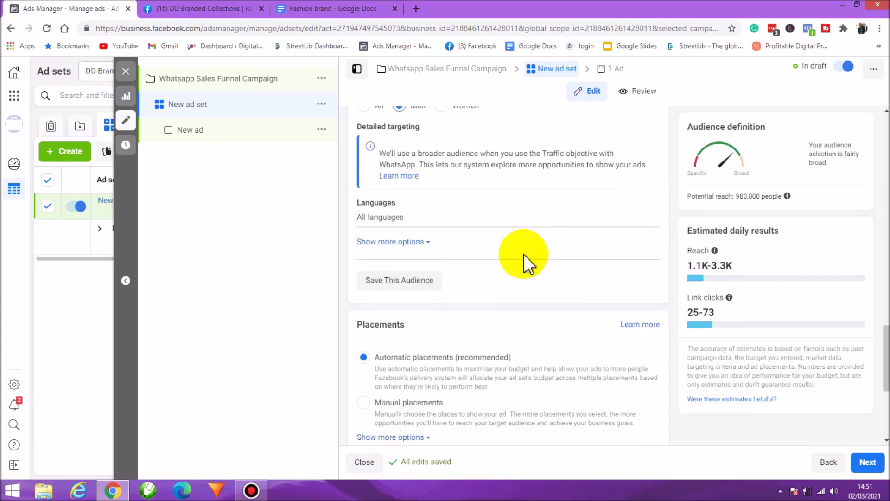
{"action": "scroll", "coordinate": [452, 312], "scroll_direction": "up", "scroll_amount": 7}
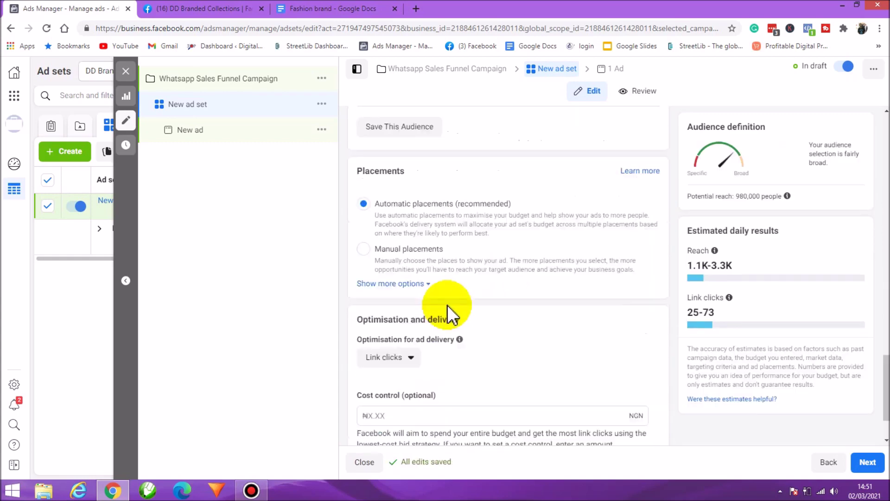
{"action": "scroll", "coordinate": [453, 318], "scroll_direction": "down", "scroll_amount": 2}
{"action": "scroll", "coordinate": [412, 159], "scroll_direction": "up", "scroll_amount": 3}
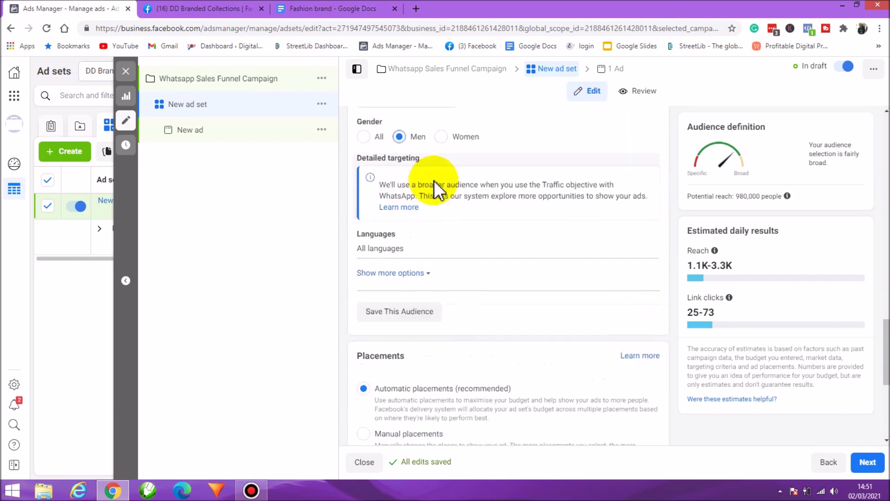
{"action": "mouse_move", "coordinate": [424, 232]}
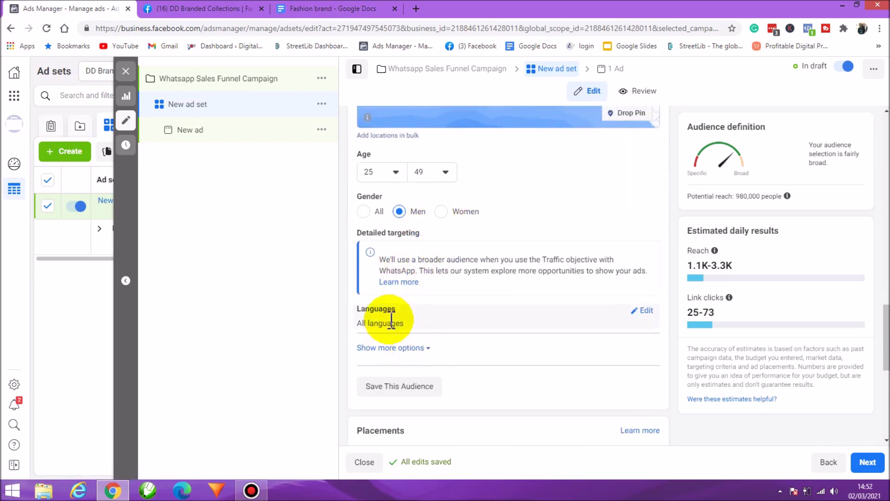
{"action": "mouse_move", "coordinate": [400, 309]}
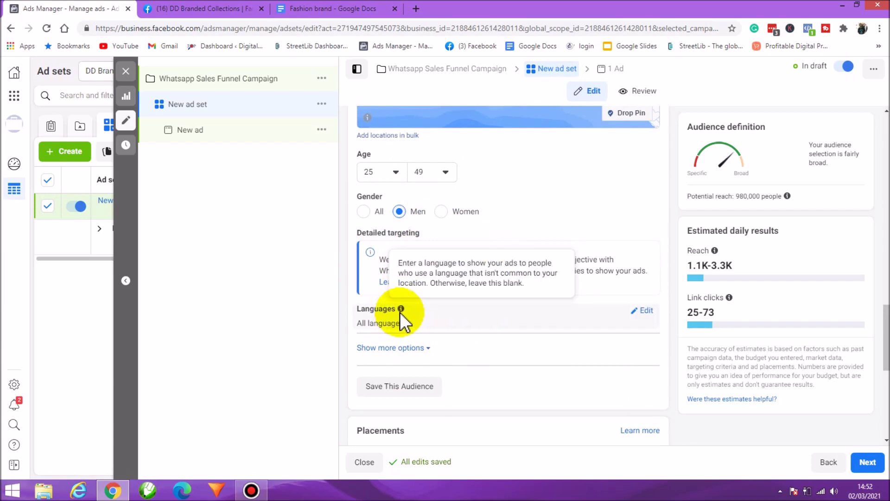
Open the targeting expansion help article and review the ad set's detailed targeting, location, age, gender and budget settings.
{"action": "left_click", "coordinate": [398, 282]}
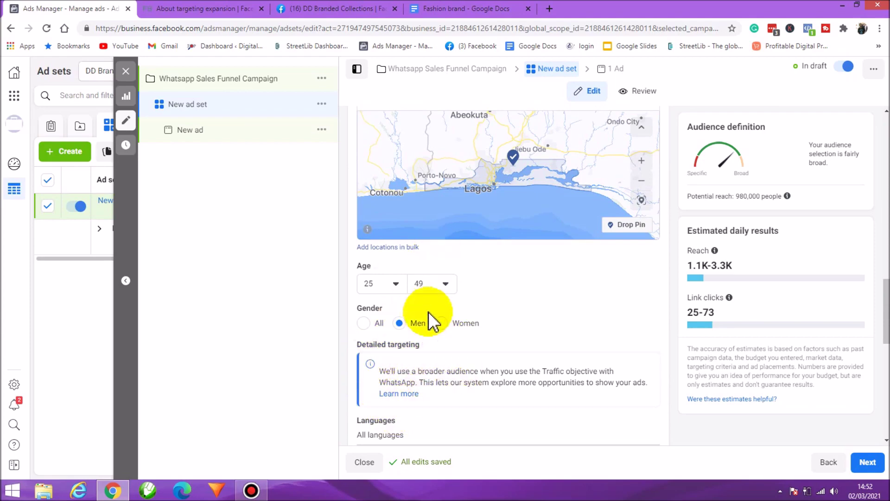
{"action": "scroll", "coordinate": [439, 341], "scroll_direction": "up", "scroll_amount": 6}
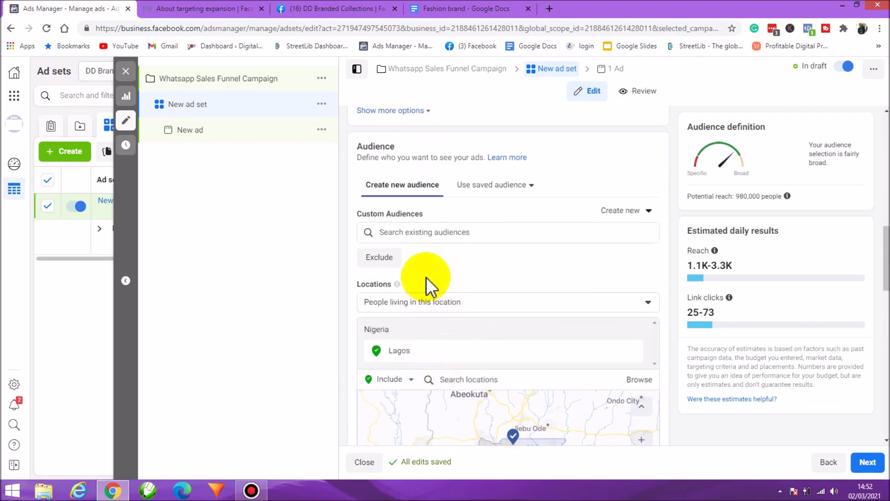
{"action": "scroll", "coordinate": [432, 278], "scroll_direction": "down", "scroll_amount": 1}
{"action": "scroll", "coordinate": [429, 276], "scroll_direction": "down", "scroll_amount": 5}
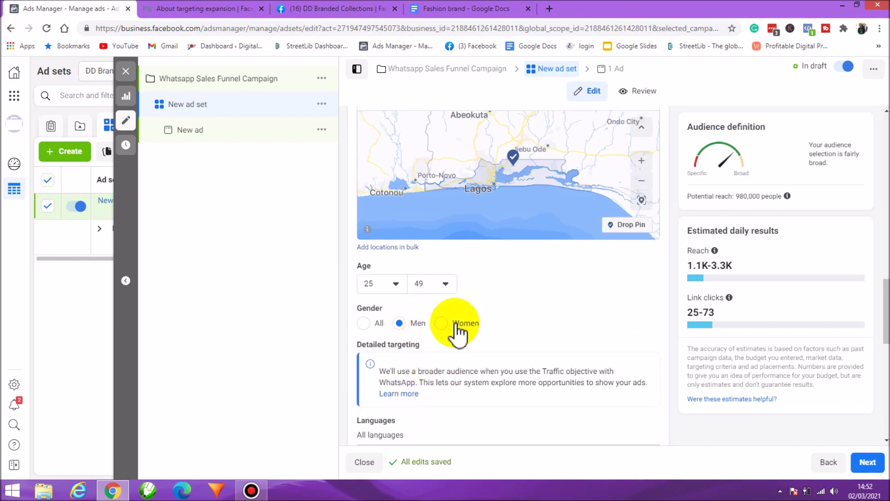
{"action": "scroll", "coordinate": [426, 343], "scroll_direction": "down", "scroll_amount": 4}
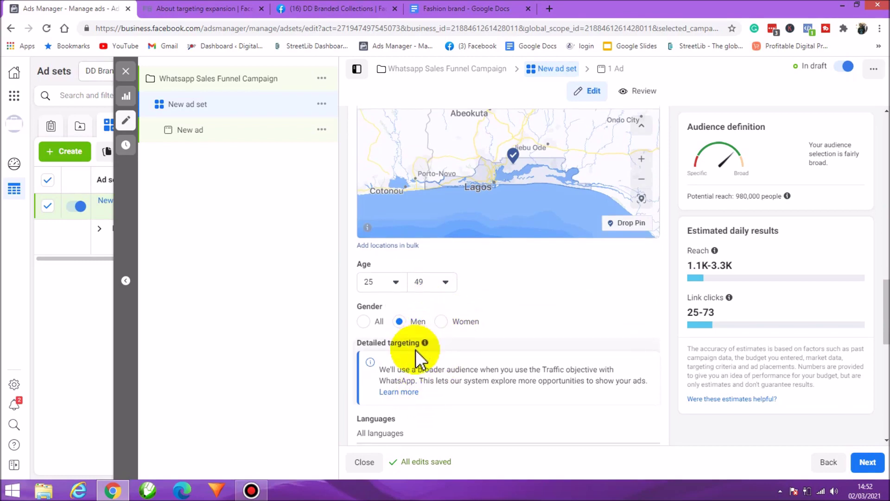
{"action": "scroll", "coordinate": [422, 371], "scroll_direction": "down", "scroll_amount": 1}
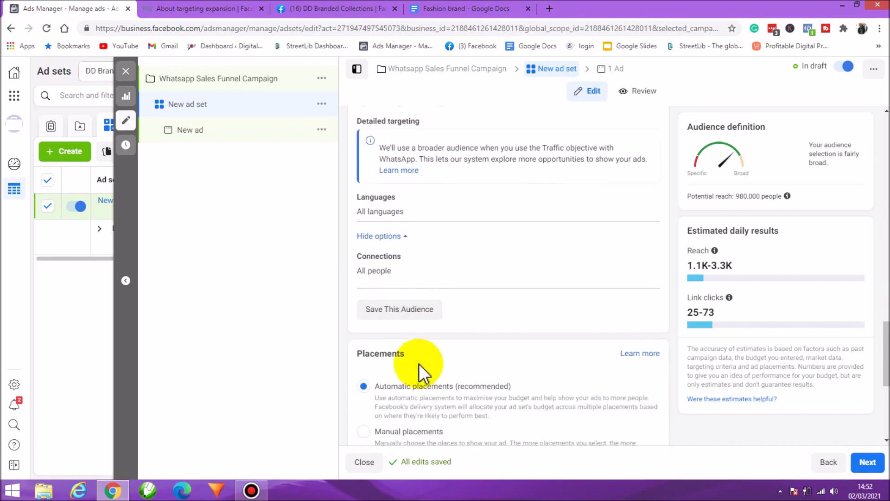
{"action": "scroll", "coordinate": [423, 250], "scroll_direction": "up", "scroll_amount": 3}
{"action": "scroll", "coordinate": [458, 251], "scroll_direction": "up", "scroll_amount": 5}
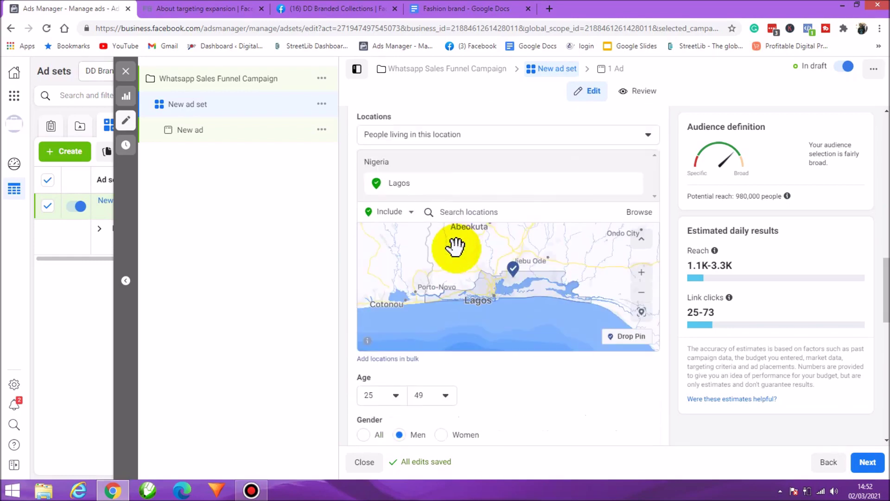
{"action": "scroll", "coordinate": [448, 234], "scroll_direction": "up", "scroll_amount": 3}
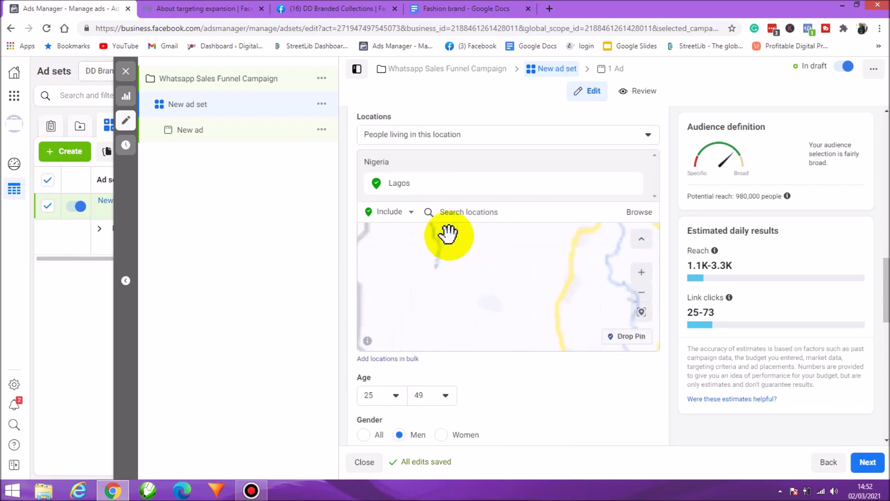
{"action": "scroll", "coordinate": [579, 195], "scroll_direction": "up", "scroll_amount": 5}
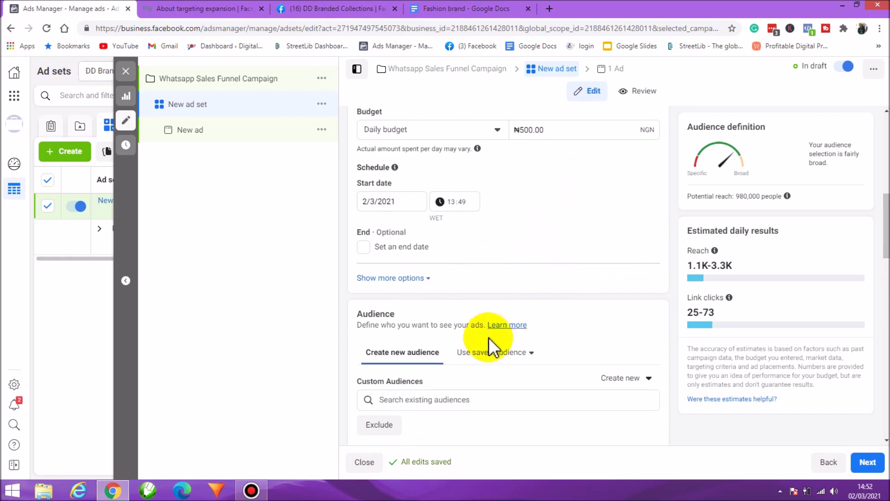
View the saved audiences, including the details of "mens 25 lagos", and check the remaining audience and placement settings.
{"action": "left_click", "coordinate": [509, 354]}
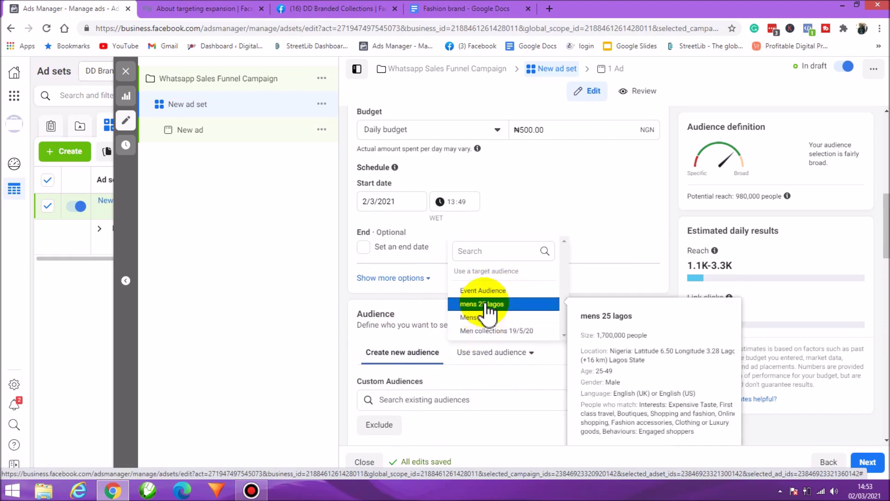
{"action": "scroll", "coordinate": [484, 324], "scroll_direction": "down", "scroll_amount": 2}
{"action": "scroll", "coordinate": [420, 373], "scroll_direction": "down", "scroll_amount": 2}
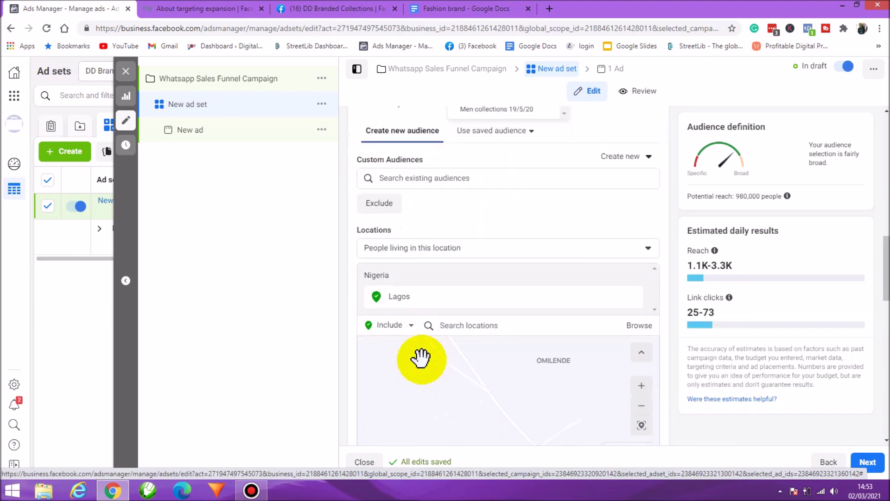
{"action": "scroll", "coordinate": [433, 304], "scroll_direction": "down", "scroll_amount": 2}
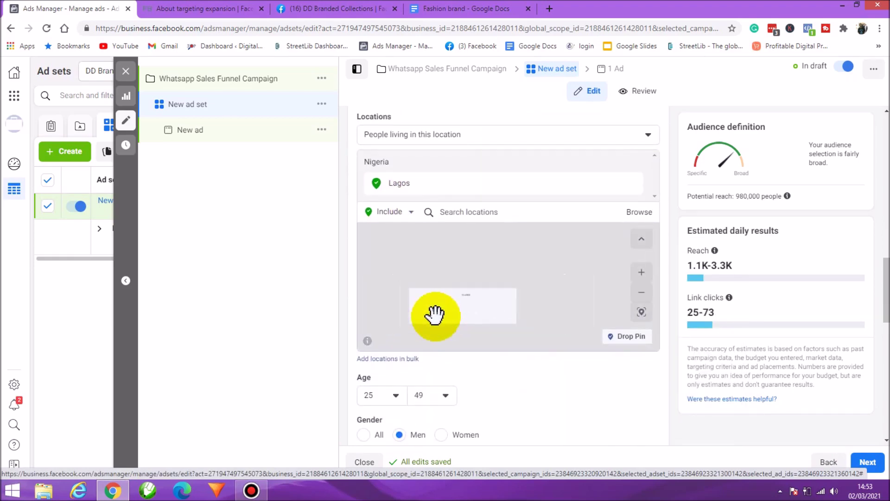
{"action": "scroll", "coordinate": [435, 383], "scroll_direction": "down", "scroll_amount": 2}
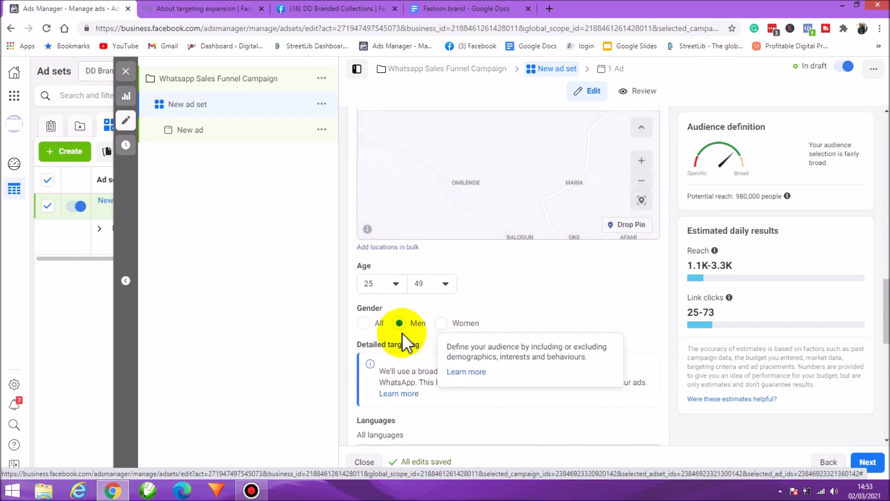
{"action": "scroll", "coordinate": [429, 321], "scroll_direction": "down", "scroll_amount": 3}
{"action": "scroll", "coordinate": [454, 344], "scroll_direction": "down", "scroll_amount": 2}
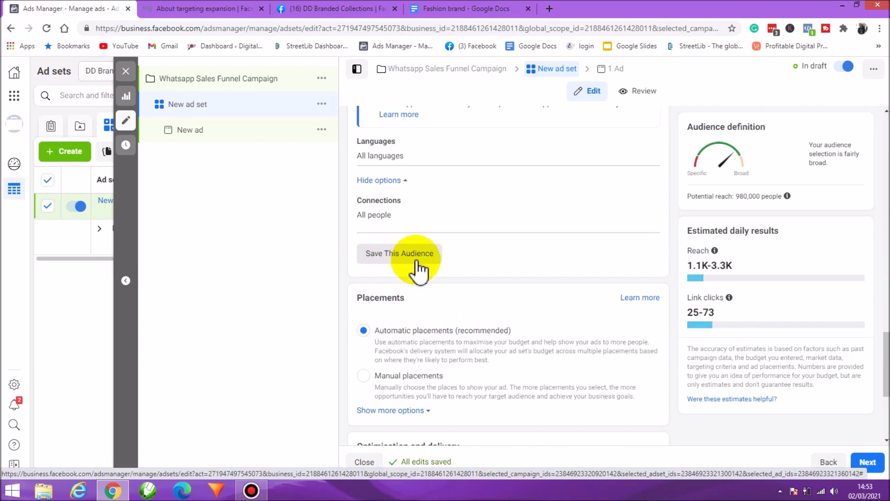
{"action": "scroll", "coordinate": [387, 266], "scroll_direction": "down", "scroll_amount": 3}
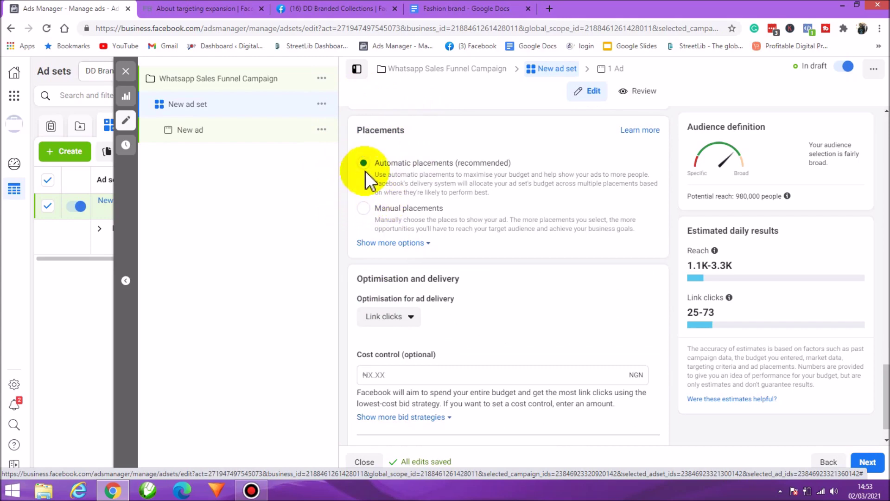
Inspect the manual placement options, restore Automatic placements, and view the choices for ad delivery optimisation.
{"action": "left_click", "coordinate": [366, 210]}
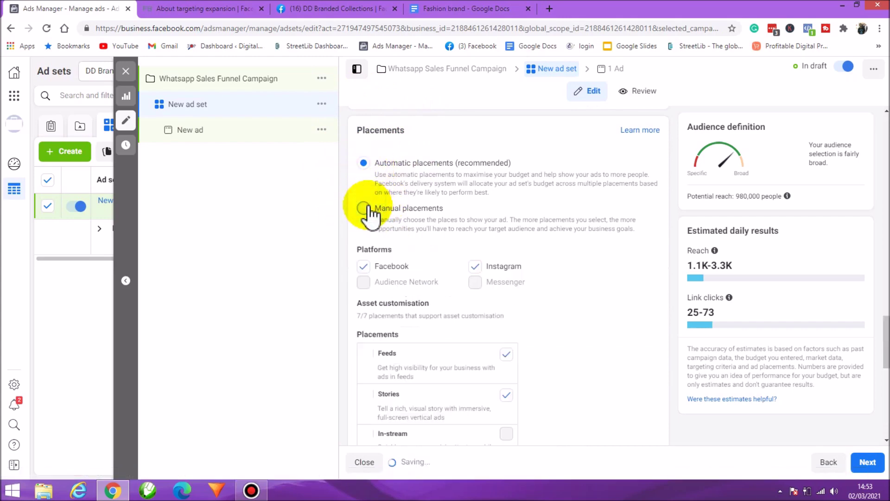
{"action": "left_click", "coordinate": [365, 163]}
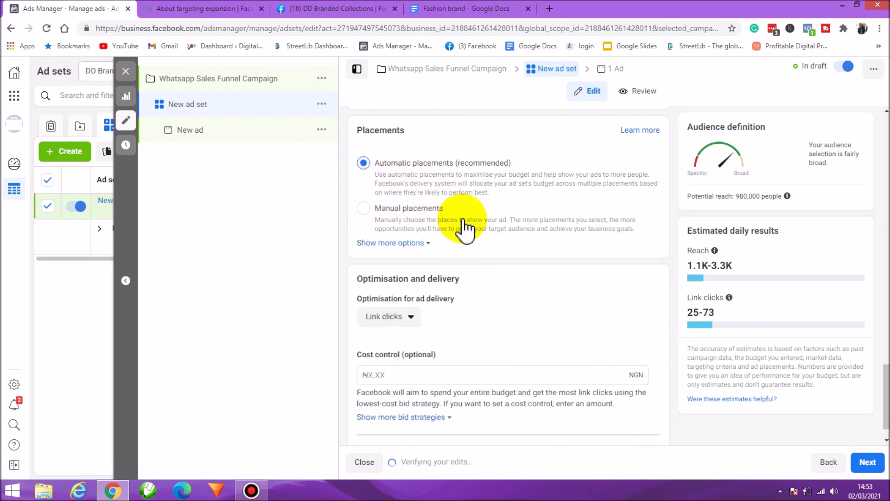
{"action": "left_click", "coordinate": [412, 320]}
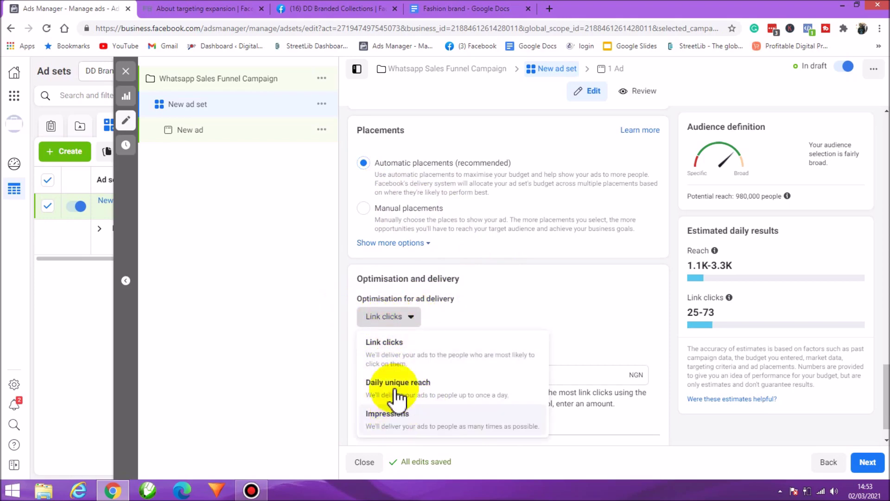
{"action": "left_click", "coordinate": [414, 318]}
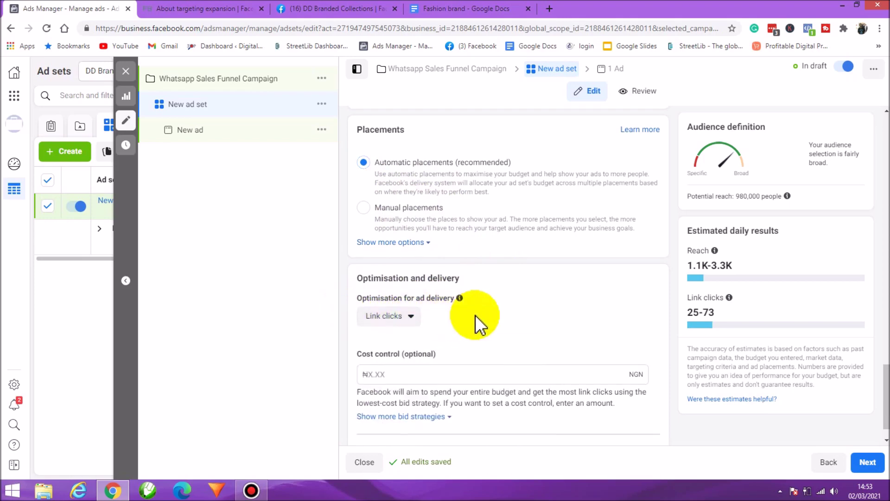
Review the optimisation and delivery settings alongside the estimated daily reach and link clicks.
{"action": "scroll", "coordinate": [476, 321], "scroll_direction": "down", "scroll_amount": 1}
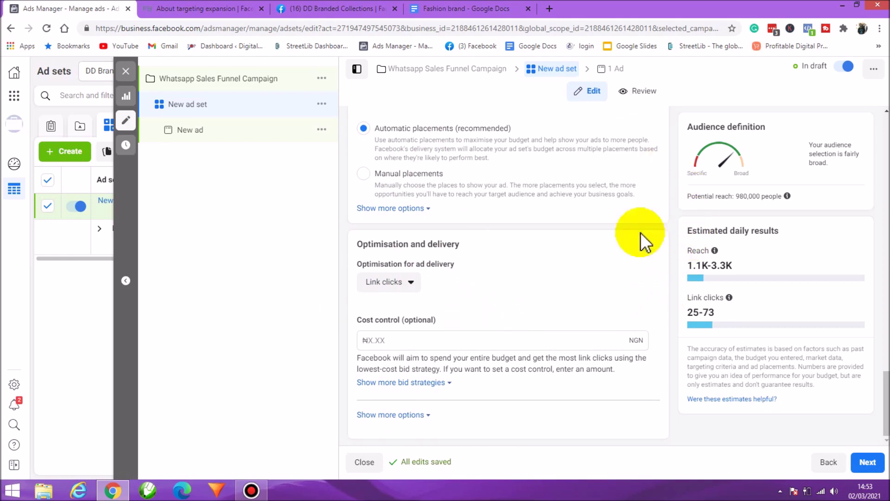
{"action": "scroll", "coordinate": [737, 282], "scroll_direction": "up", "scroll_amount": 1}
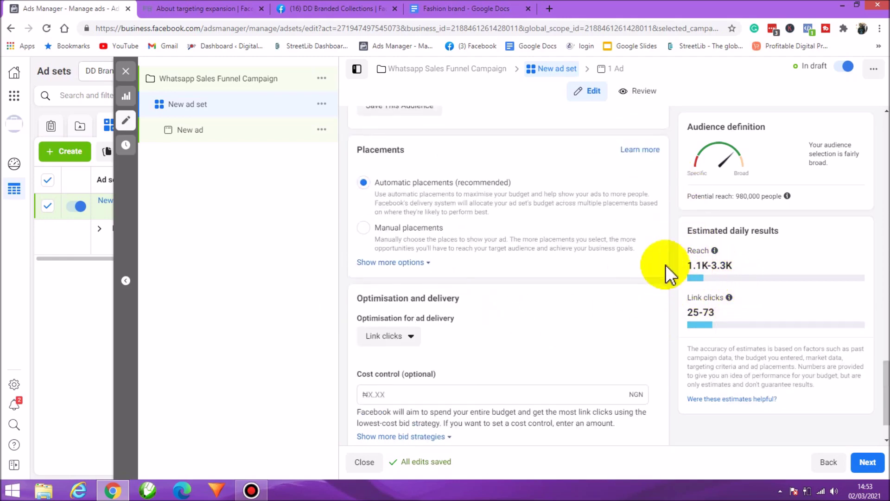
{"action": "scroll", "coordinate": [669, 277], "scroll_direction": "down", "scroll_amount": 1}
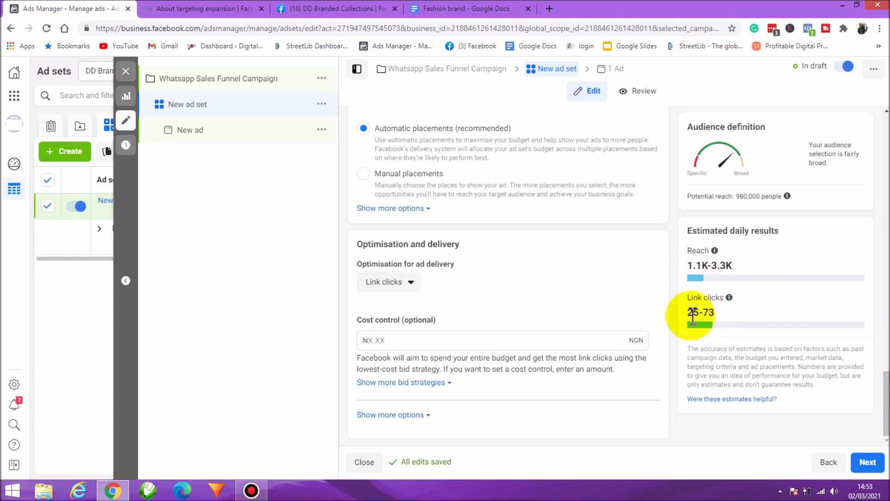
{"action": "scroll", "coordinate": [579, 325], "scroll_direction": "up", "scroll_amount": 4}
{"action": "scroll", "coordinate": [572, 308], "scroll_direction": "down", "scroll_amount": 4}
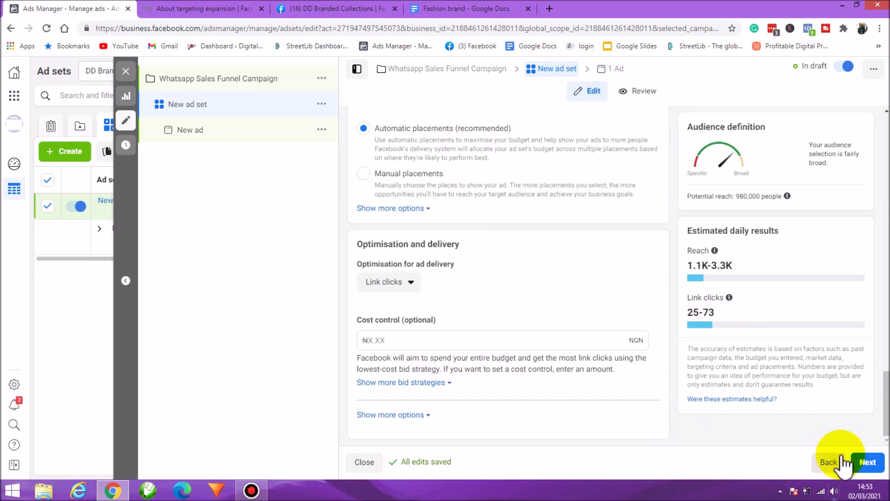
Rename the ad set as "Wss ad set 1".
{"action": "left_click", "coordinate": [866, 463]}
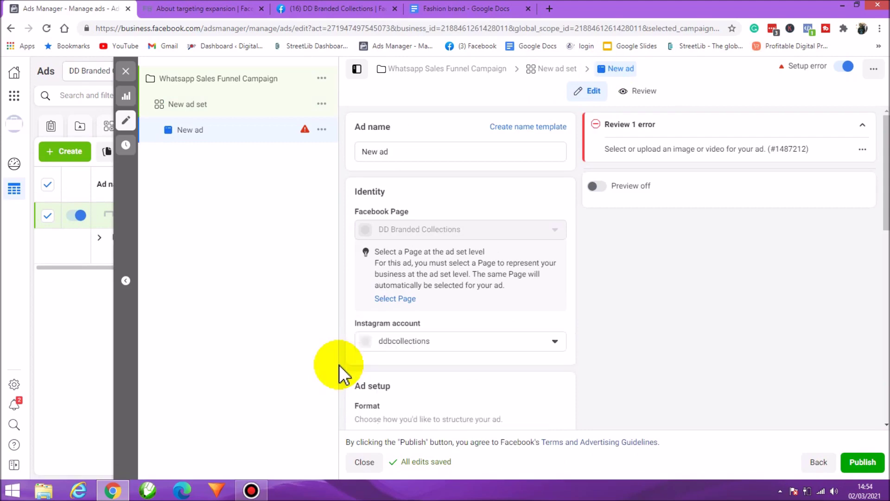
{"action": "left_click", "coordinate": [556, 70]}
{"action": "left_click_drag", "start_coordinate": [418, 154], "coordinate": [322, 151]}
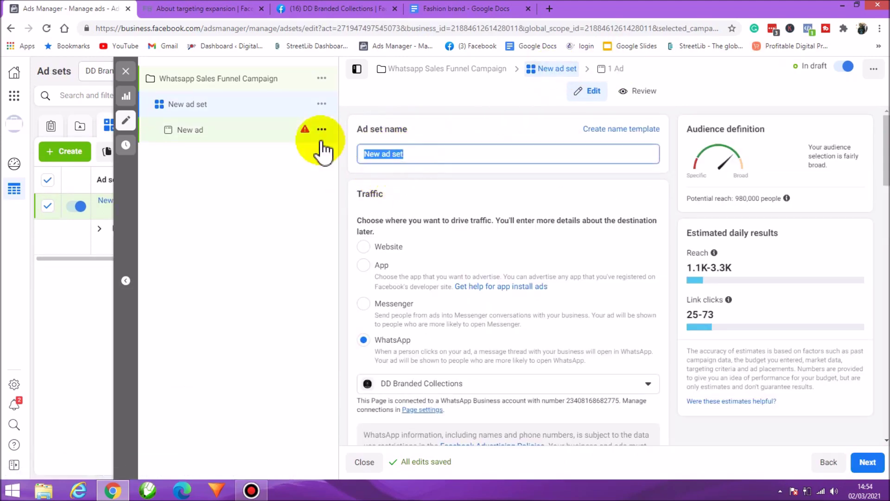
{"action": "type", "text": "WS"}
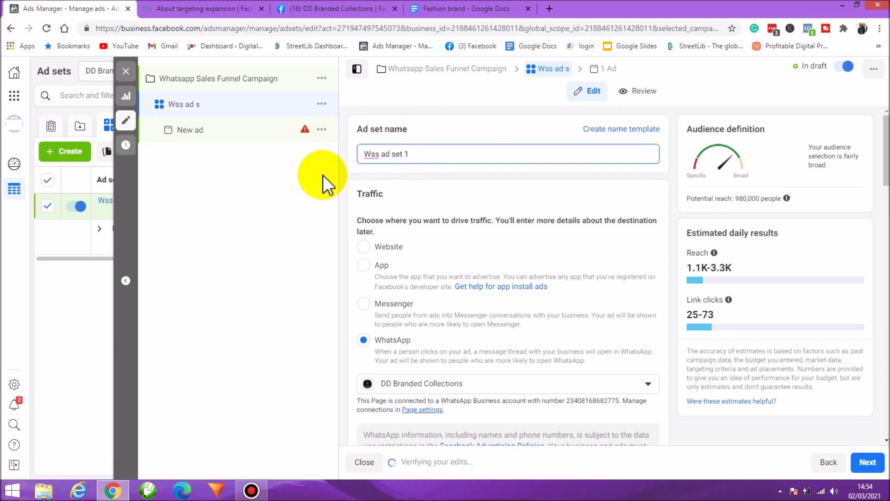
Rename the ad inside the ad set as "wss ad 1".
{"action": "left_click", "coordinate": [613, 69]}
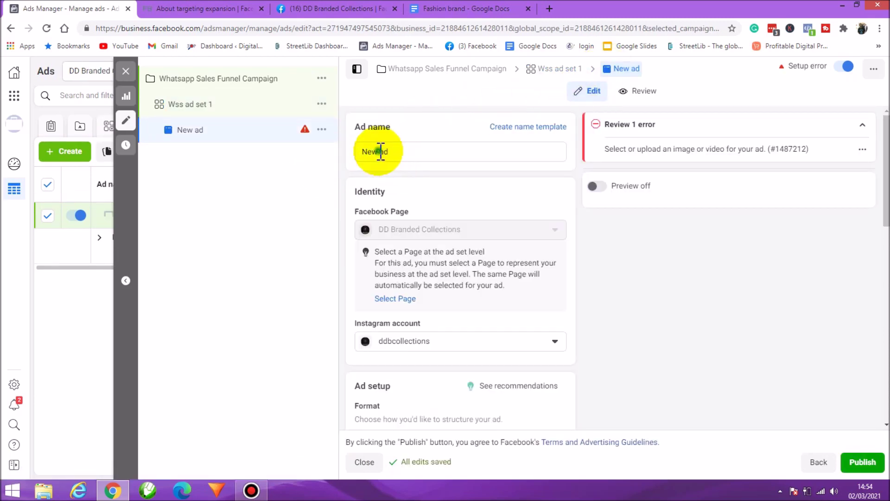
{"action": "left_click", "coordinate": [379, 152]}
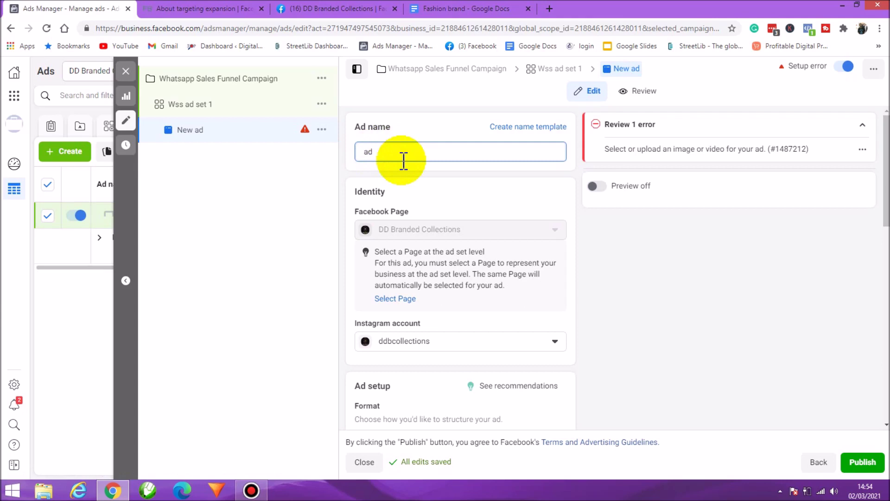
{"action": "type", "text": "wss ad"}
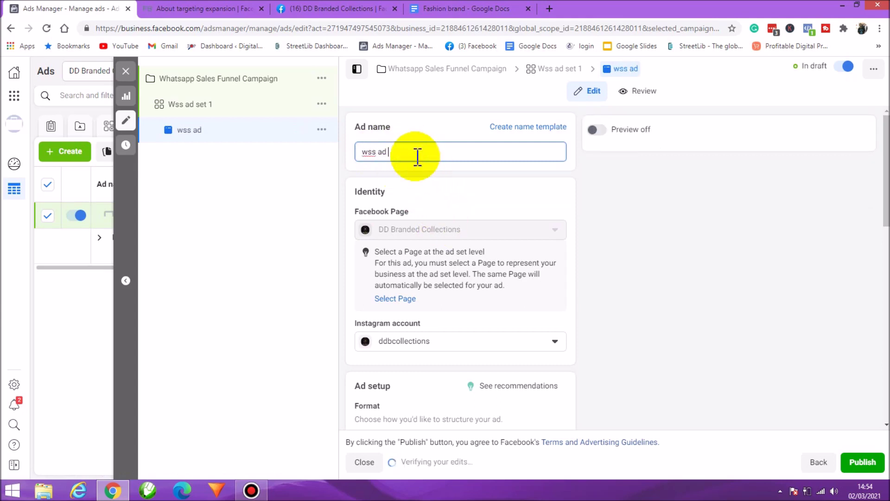
{"action": "type", "text": " 1"}
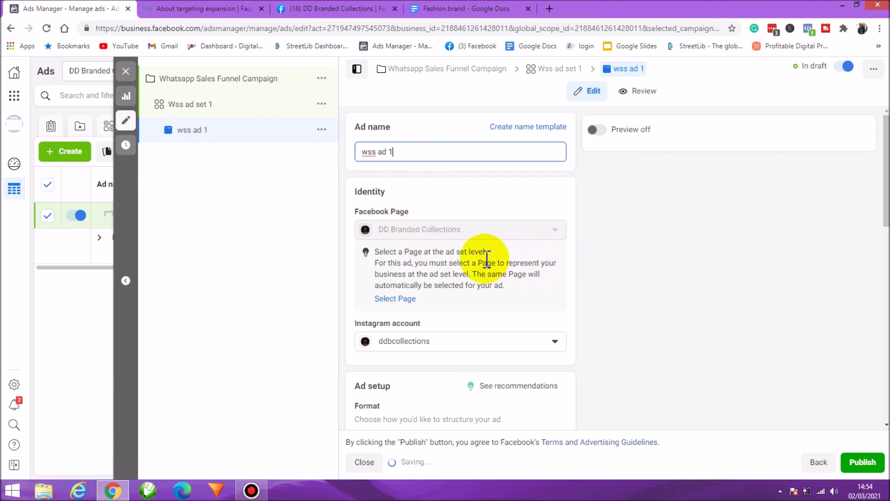
Check the ad's identity settings and set the ad format to Carousel.
{"action": "scroll", "coordinate": [463, 232], "scroll_direction": "down", "scroll_amount": 2}
{"action": "scroll", "coordinate": [431, 153], "scroll_direction": "up", "scroll_amount": 2}
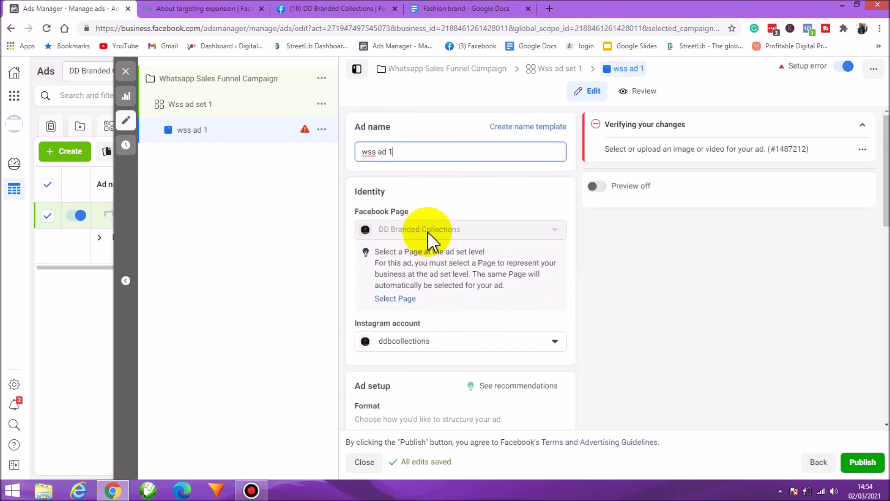
{"action": "scroll", "coordinate": [429, 238], "scroll_direction": "down", "scroll_amount": 5}
{"action": "scroll", "coordinate": [420, 144], "scroll_direction": "up", "scroll_amount": 2}
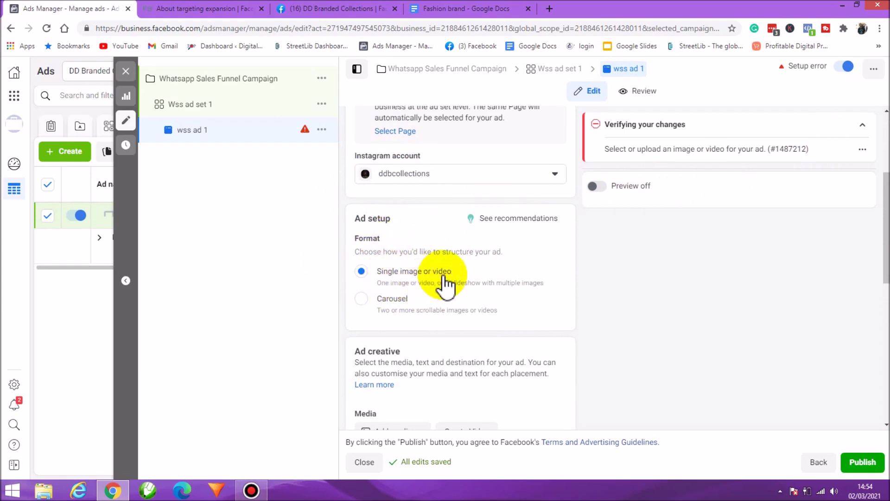
{"action": "left_click", "coordinate": [371, 301]}
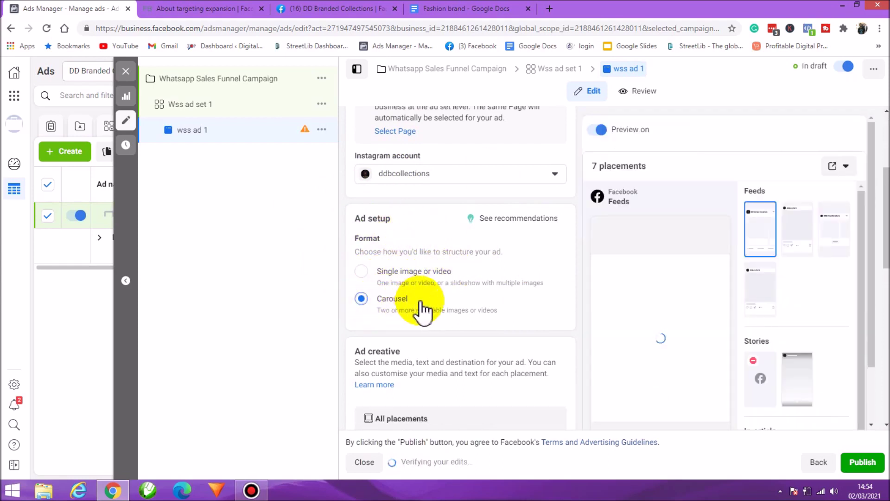
Look through the numbered carousel cards and their image, headline and description fields in the ad creative.
{"action": "scroll", "coordinate": [457, 310], "scroll_direction": "down", "scroll_amount": 1}
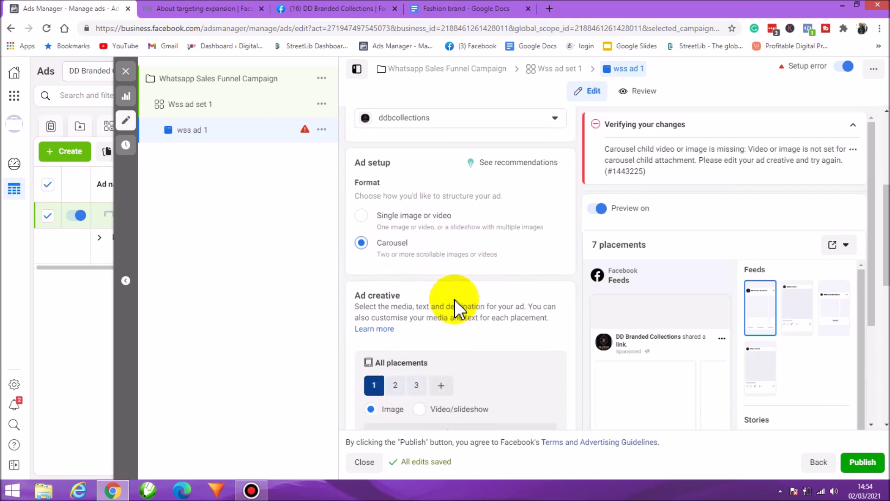
{"action": "scroll", "coordinate": [457, 300], "scroll_direction": "down", "scroll_amount": 2}
{"action": "left_click", "coordinate": [395, 274]}
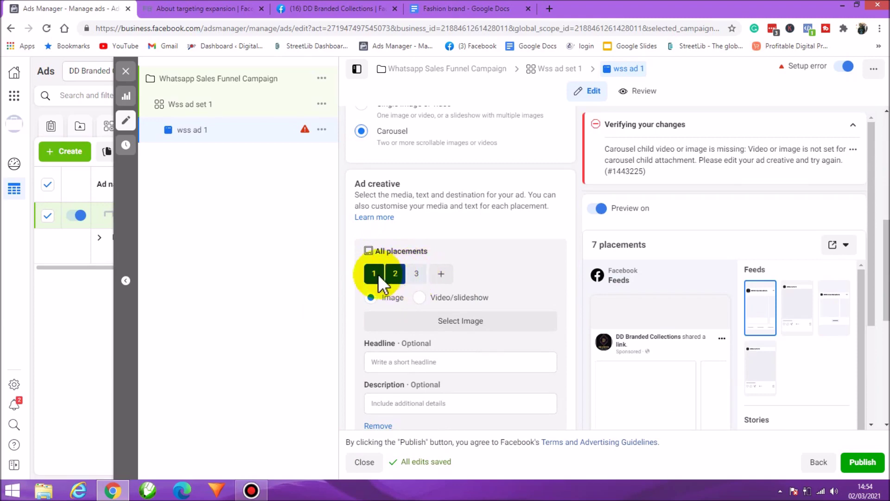
{"action": "left_click", "coordinate": [421, 273]}
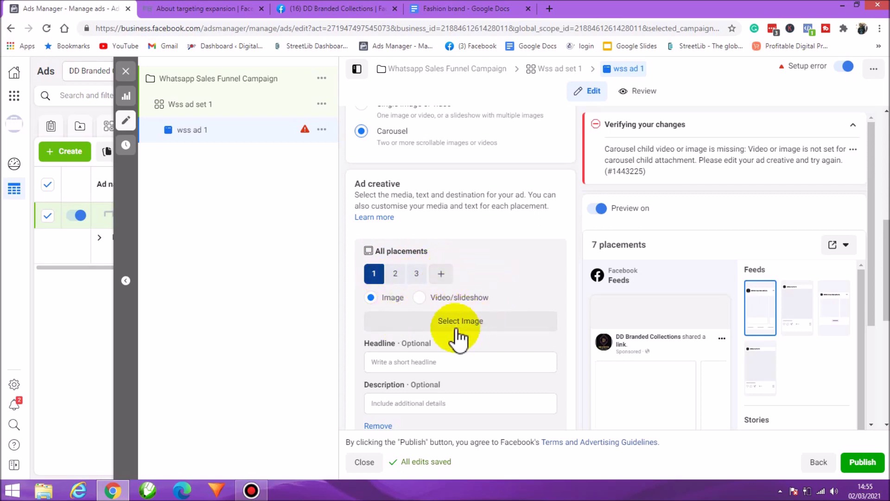
Review the card fields, the primary text and the available call-to-action options, keeping Send WhatsApp Message.
{"action": "scroll", "coordinate": [436, 362], "scroll_direction": "down", "scroll_amount": 1}
{"action": "scroll", "coordinate": [431, 334], "scroll_direction": "down", "scroll_amount": 1}
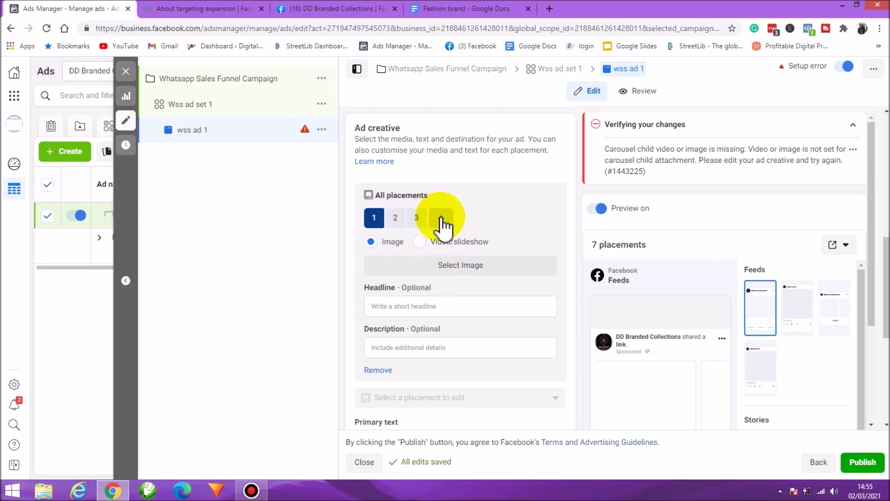
{"action": "scroll", "coordinate": [452, 304], "scroll_direction": "down", "scroll_amount": 3}
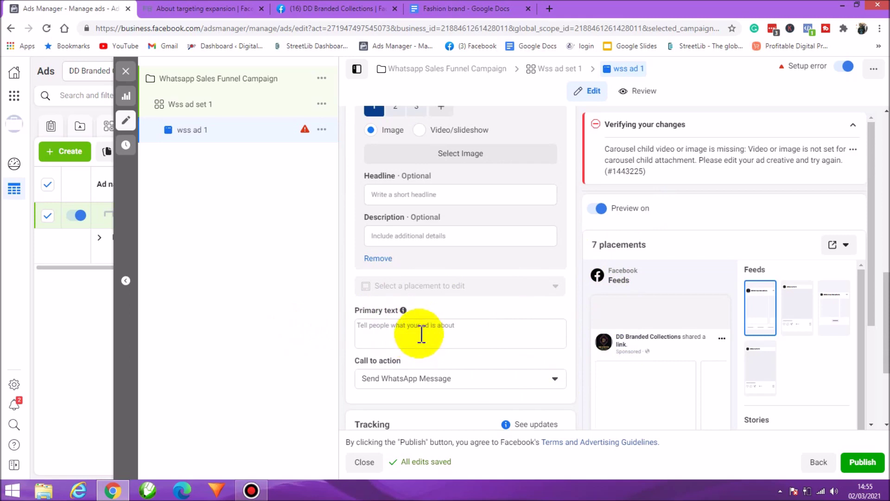
{"action": "scroll", "coordinate": [420, 330], "scroll_direction": "down", "scroll_amount": 1}
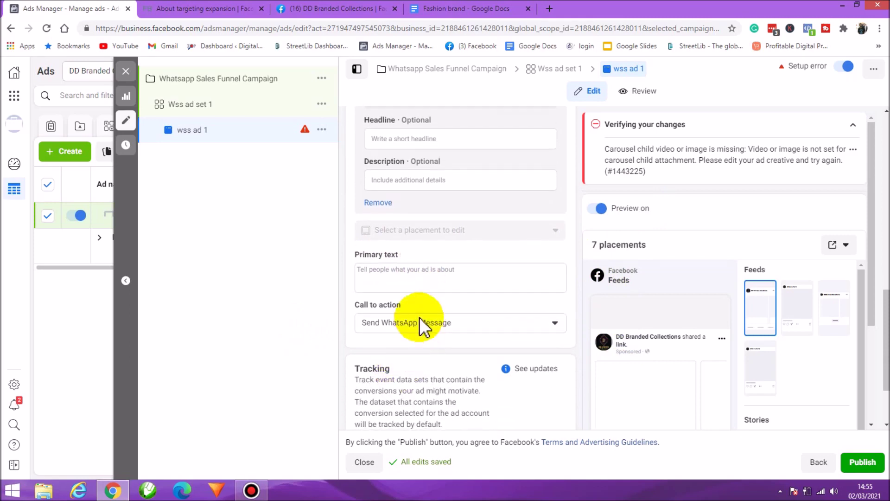
{"action": "left_click", "coordinate": [534, 323]}
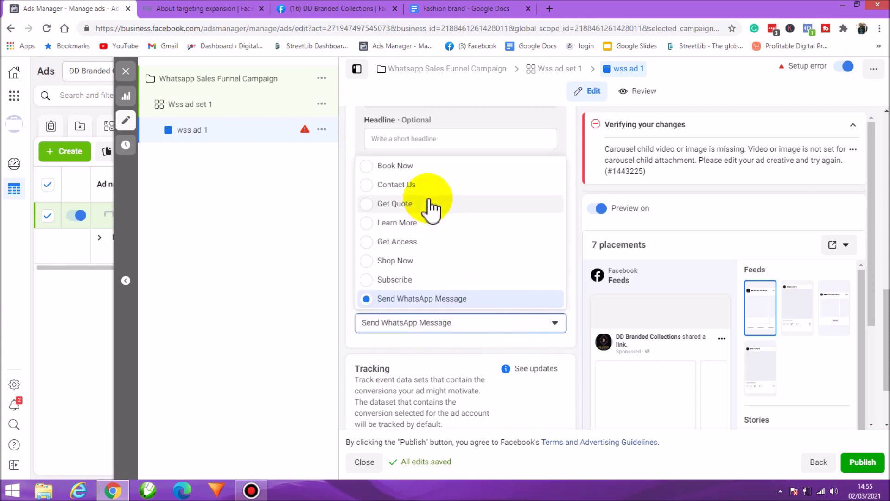
{"action": "scroll", "coordinate": [424, 231], "scroll_direction": "up", "scroll_amount": 2}
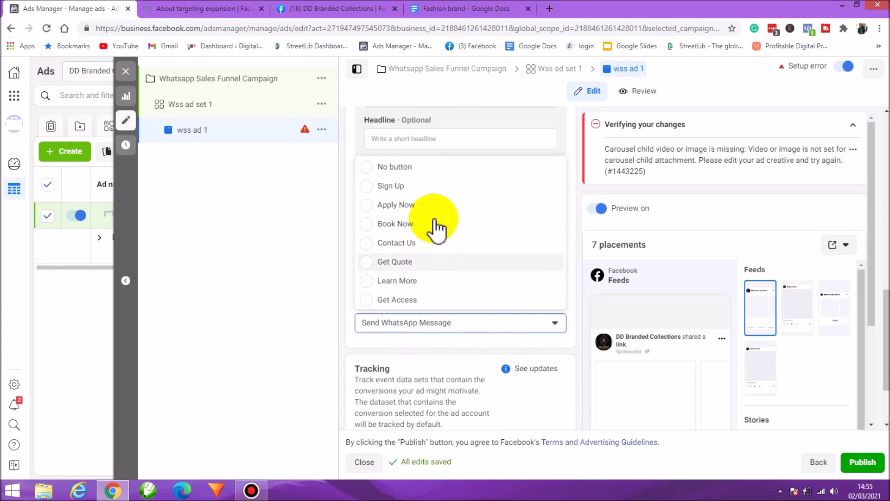
{"action": "left_click", "coordinate": [456, 339]}
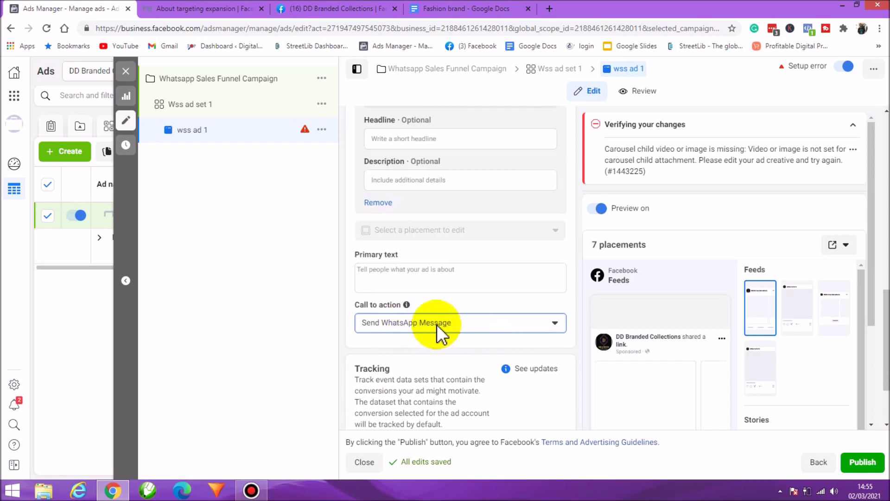
{"action": "scroll", "coordinate": [436, 330], "scroll_direction": "down", "scroll_amount": 2}
{"action": "scroll", "coordinate": [417, 288], "scroll_direction": "up", "scroll_amount": 7}
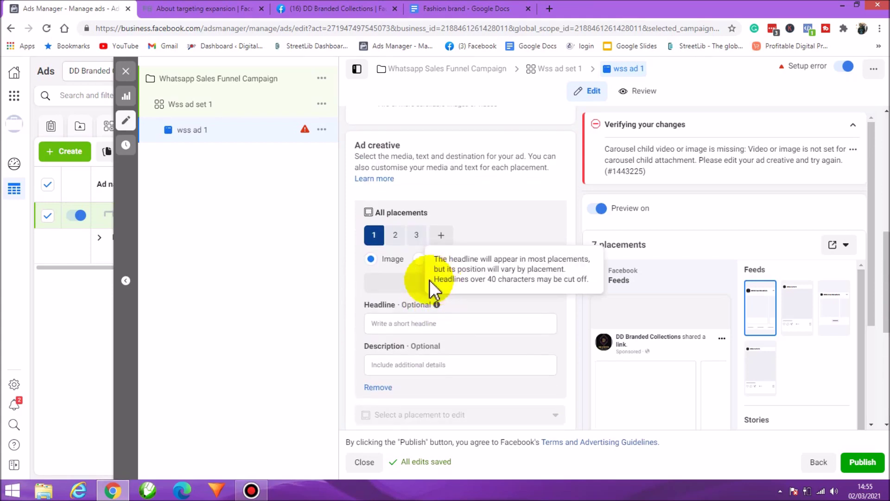
Open the image selection for the first carousel card.
{"action": "scroll", "coordinate": [379, 232], "scroll_direction": "up", "scroll_amount": 1}
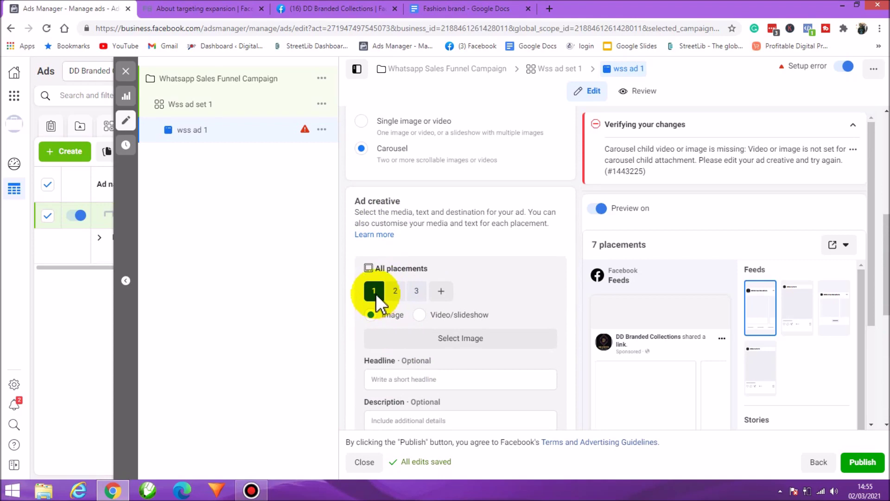
{"action": "scroll", "coordinate": [417, 306], "scroll_direction": "down", "scroll_amount": 1}
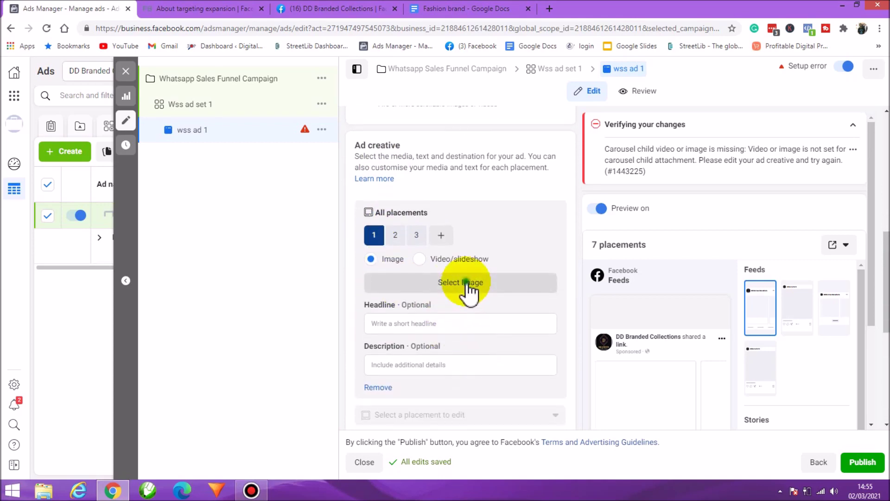
{"action": "left_click", "coordinate": [465, 286]}
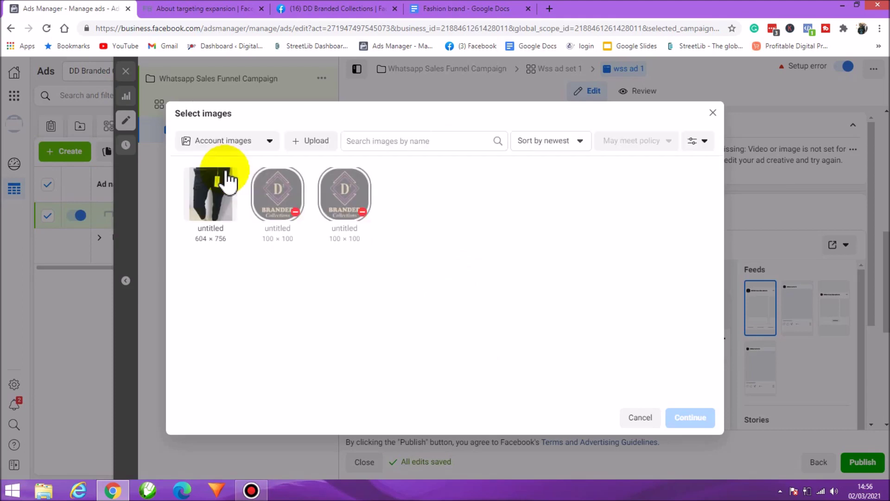
{"action": "left_click", "coordinate": [267, 143]}
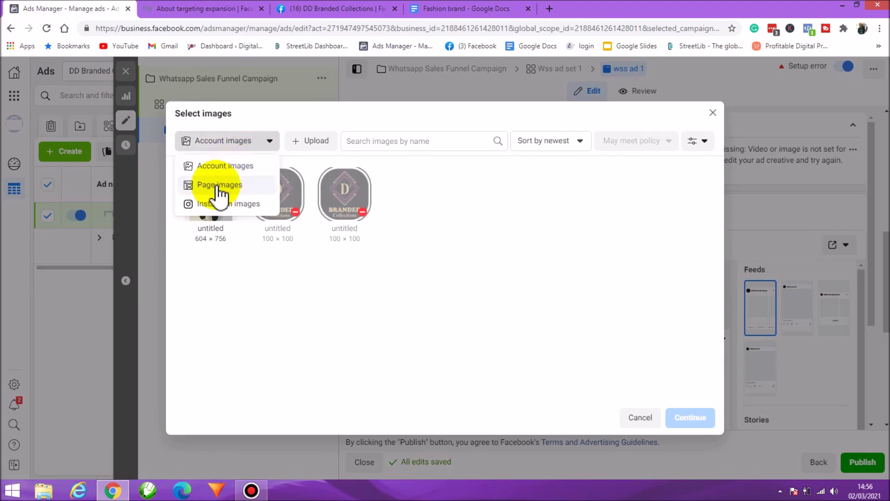
{"action": "left_click", "coordinate": [407, 173]}
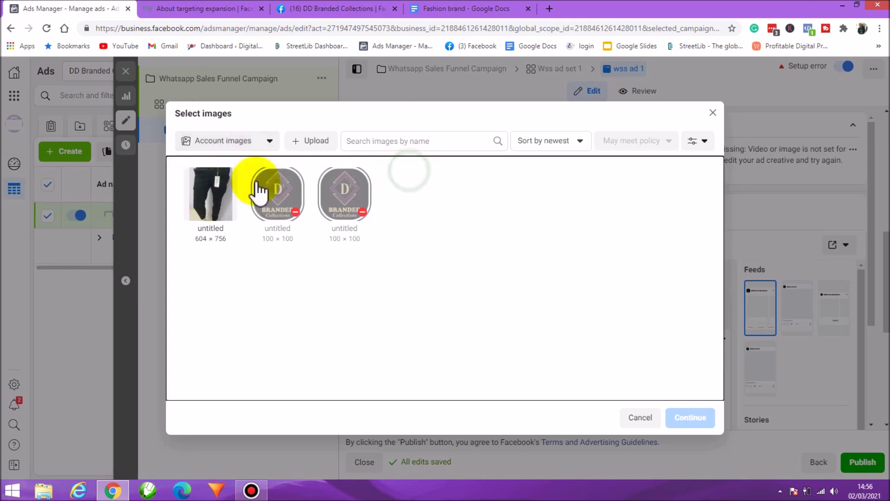
{"action": "left_click", "coordinate": [312, 140]}
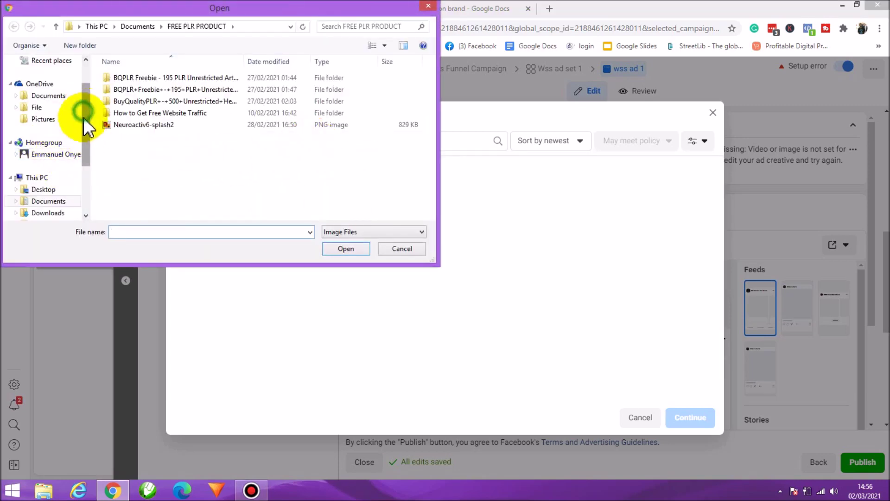
{"action": "scroll", "coordinate": [82, 157], "scroll_direction": "down", "scroll_amount": 1}
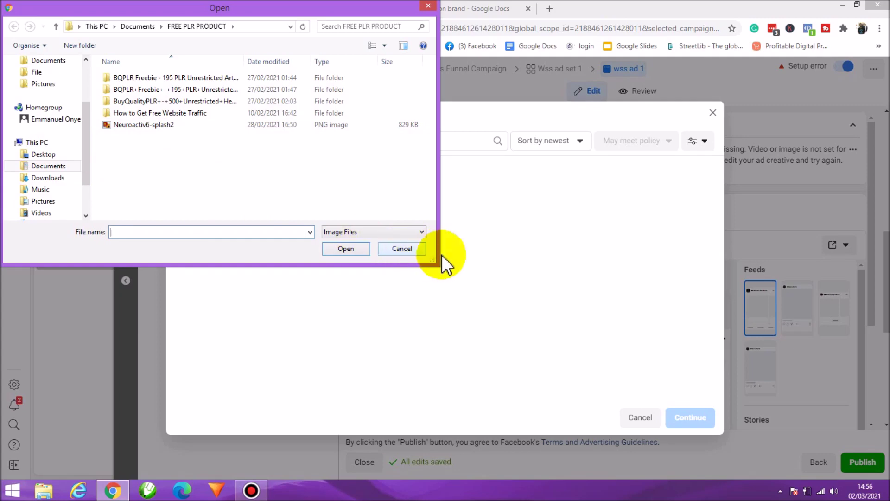
{"action": "left_click", "coordinate": [416, 249]}
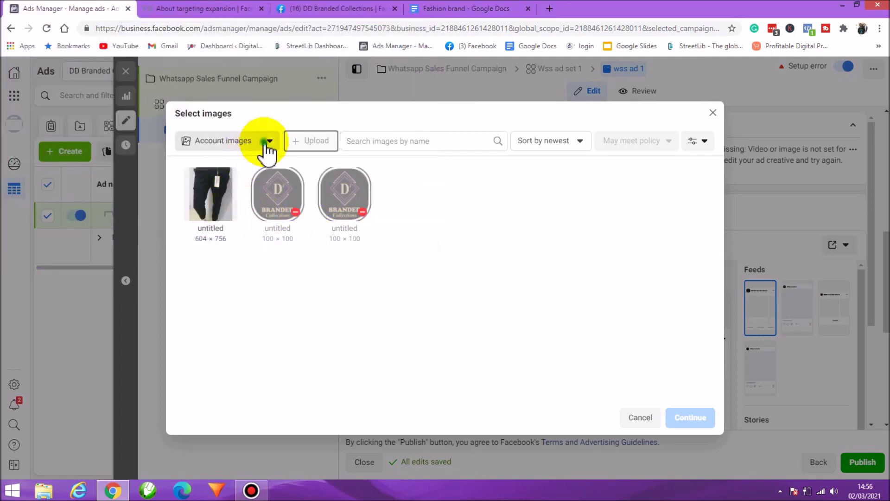
Switch the image source for the first carousel card to Page images.
{"action": "left_click", "coordinate": [268, 142]}
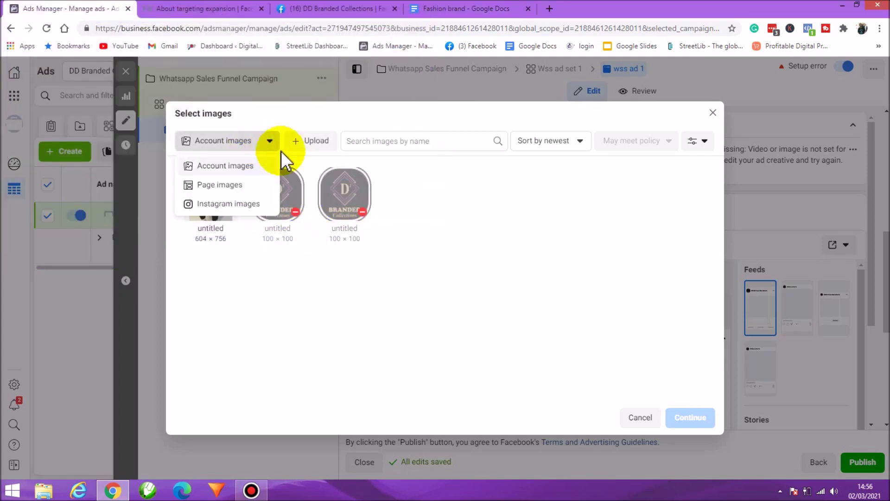
{"action": "left_click", "coordinate": [223, 186]}
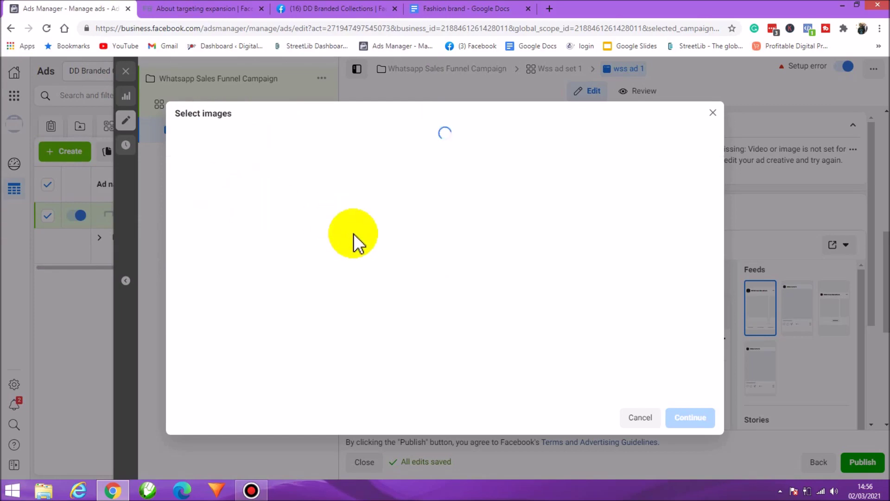
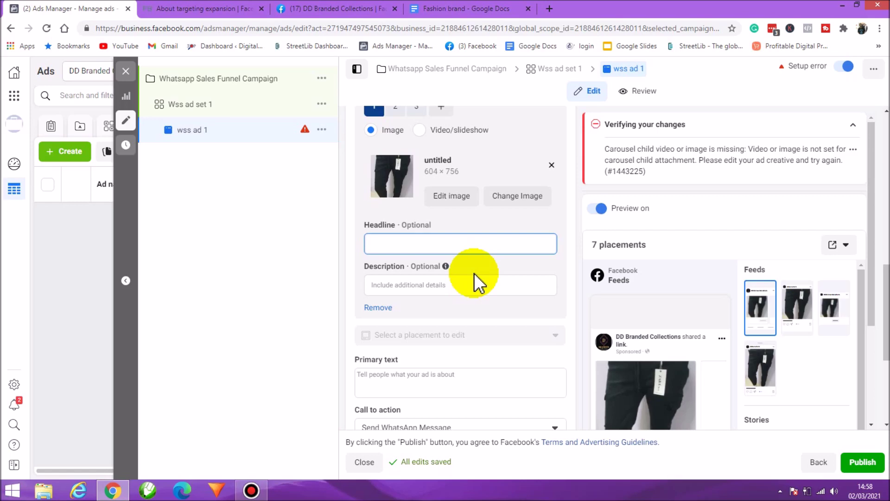
Set the first card's headline to "Strechy black combat jogger" and check it in the Facebook feed preview.
{"action": "type", "text": "Com"}
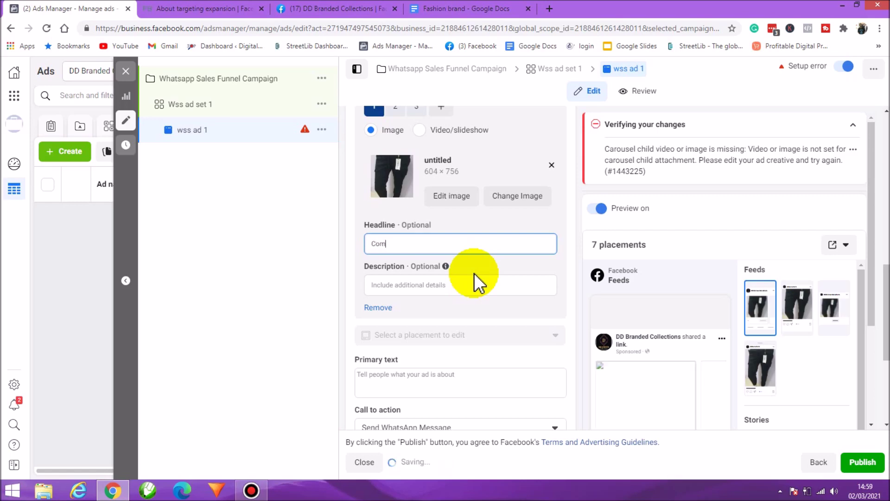
{"action": "key", "text": "BackSpace"}
{"action": "key", "text": "BackSpace"}
{"action": "key", "text": "BackSpace"}
{"action": "type", "text": "Strechy comab"}
{"action": "key", "text": "BackSpace"}
{"action": "key", "text": "BackSpace"}
{"action": "key", "text": "BackSpace"}
{"action": "key", "text": "BackSpace"}
{"action": "key", "text": "BackSpace"}
{"action": "key", "text": "BackSpace"}
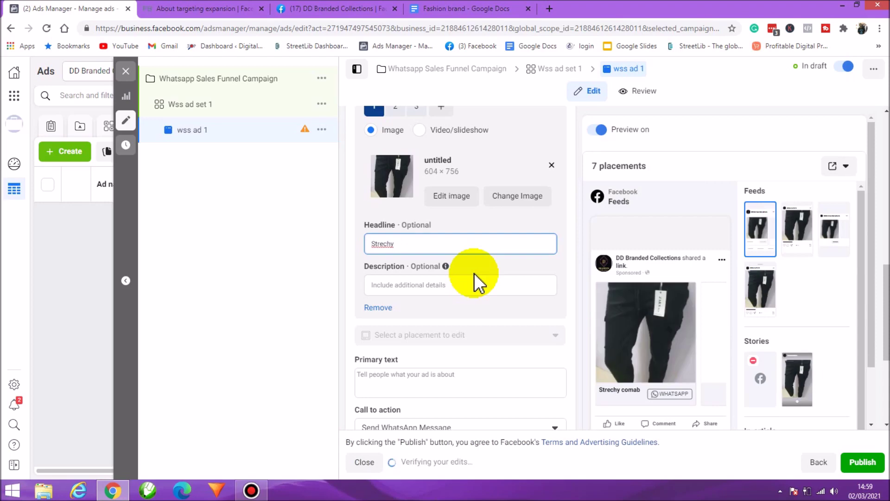
{"action": "type", "text": "black combat jogger"}
{"action": "scroll", "coordinate": [519, 324], "scroll_direction": "down", "scroll_amount": 1}
{"action": "scroll", "coordinate": [473, 262], "scroll_direction": "down", "scroll_amount": 1}
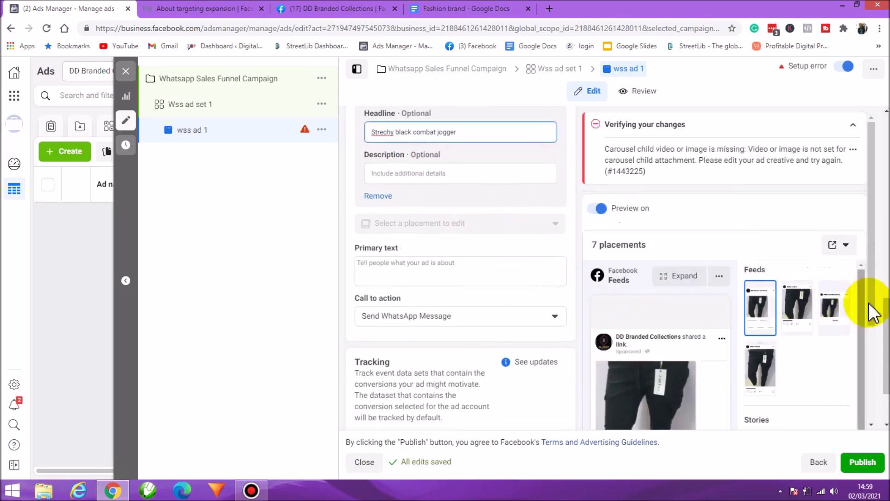
{"action": "left_click_drag", "start_coordinate": [868, 298], "coordinate": [868, 380]}
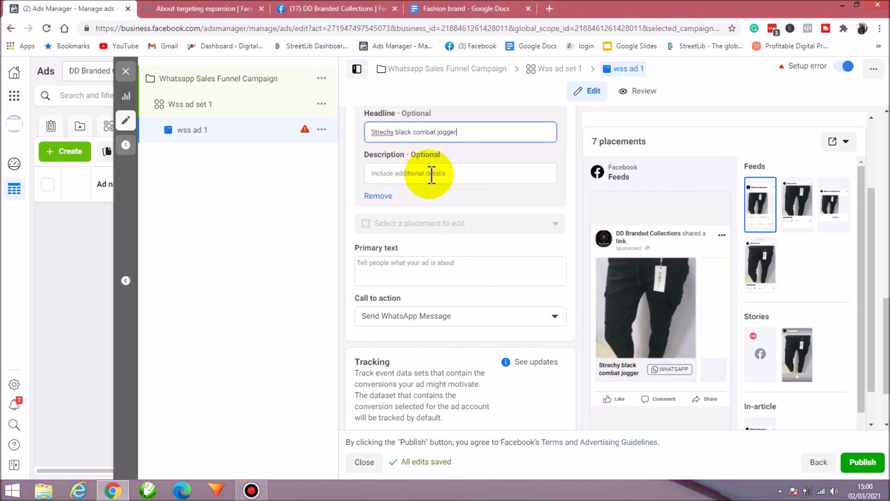
Start choosing an image for the second carousel card, using Page images as the source.
{"action": "scroll", "coordinate": [457, 240], "scroll_direction": "up", "scroll_amount": 5}
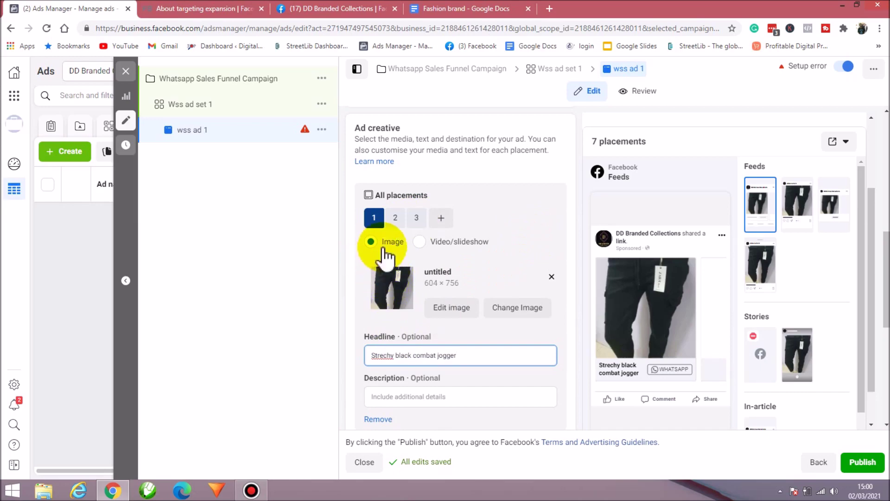
{"action": "left_click", "coordinate": [396, 219]}
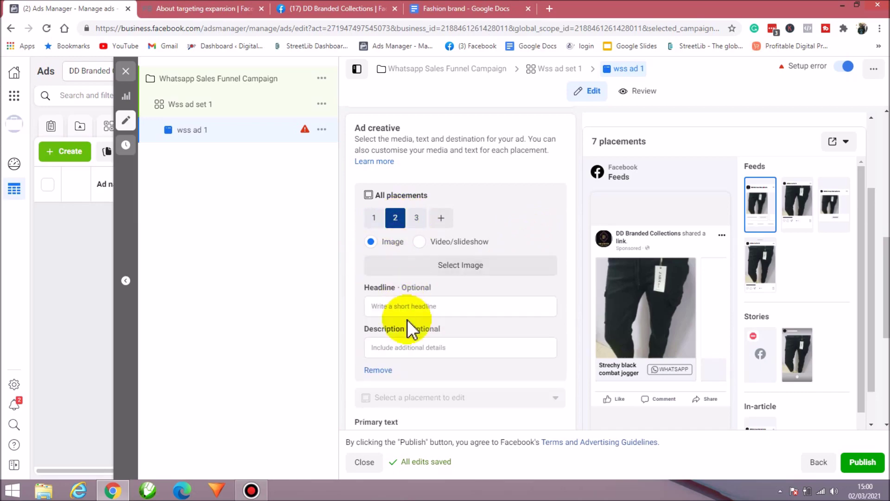
{"action": "left_click", "coordinate": [374, 219]}
{"action": "left_click", "coordinate": [396, 218]}
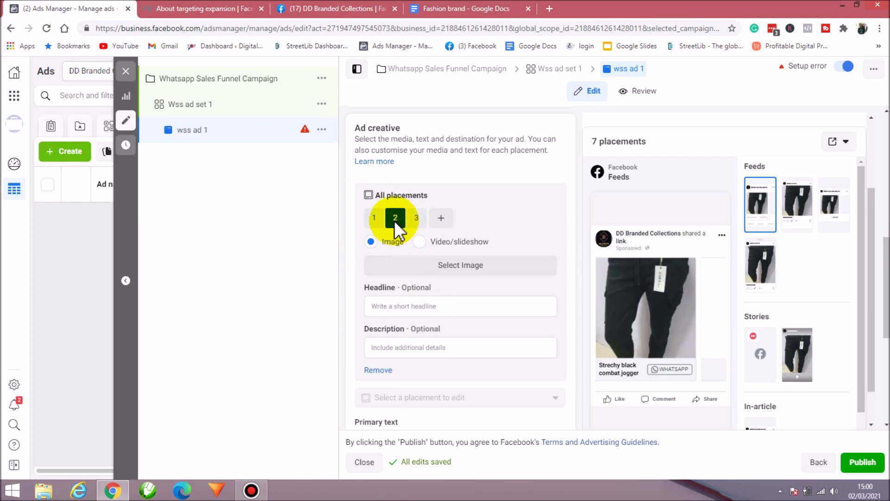
{"action": "left_click", "coordinate": [462, 267]}
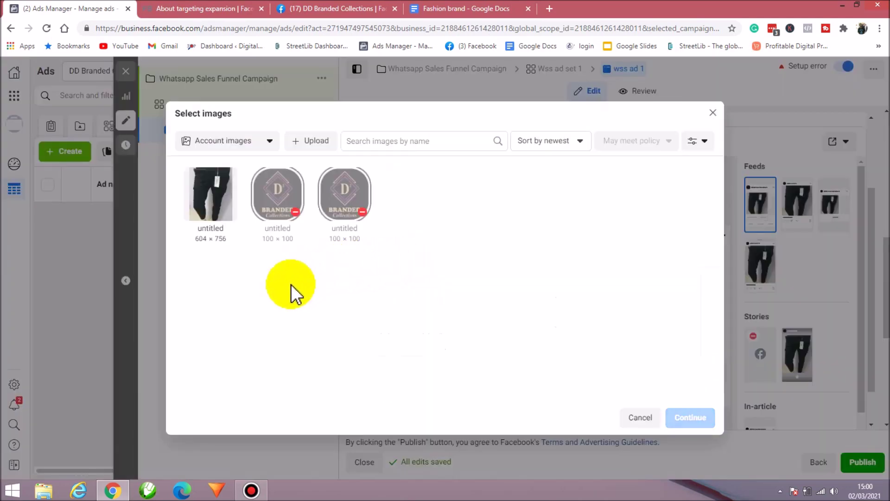
{"action": "left_click", "coordinate": [271, 149]}
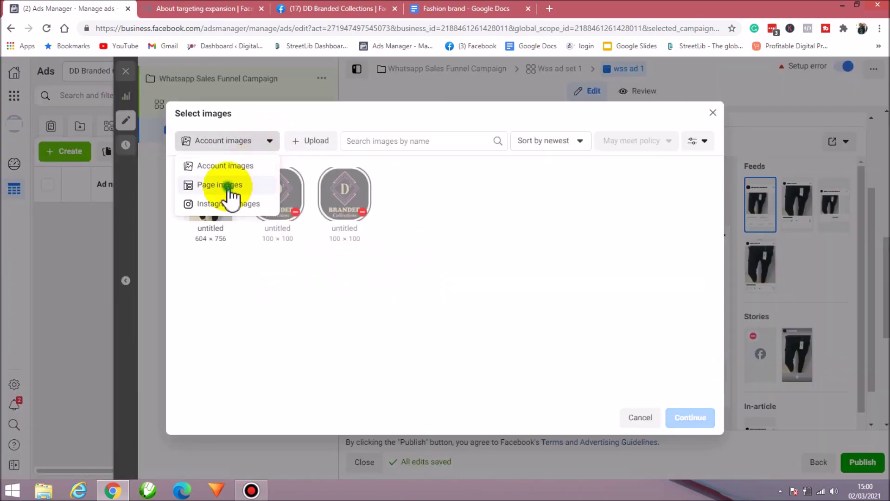
{"action": "left_click", "coordinate": [228, 185]}
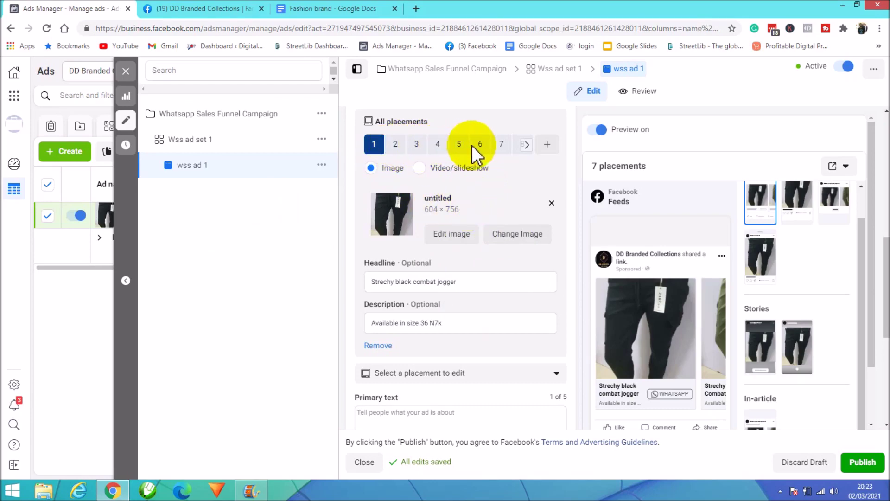
Dismiss the security notification and review the image, headline and description of carousel cards 2, 3 and 9.
{"action": "left_click", "coordinate": [403, 147]}
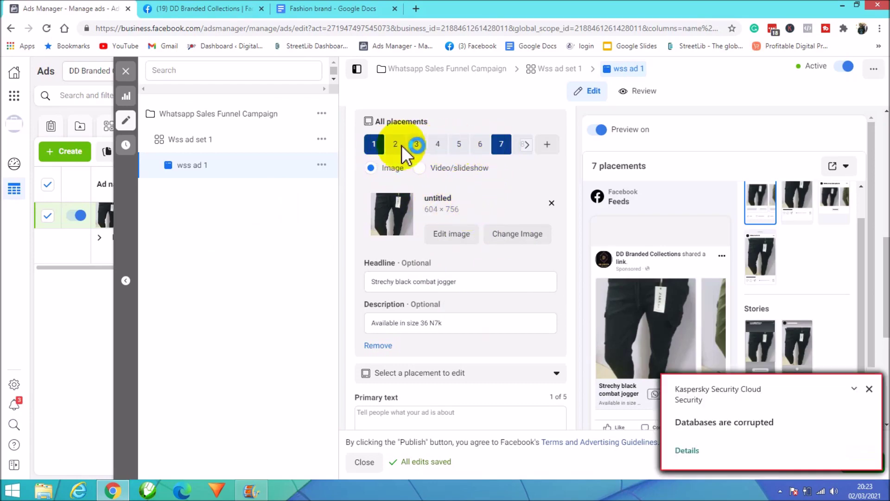
{"action": "left_click", "coordinate": [868, 389]}
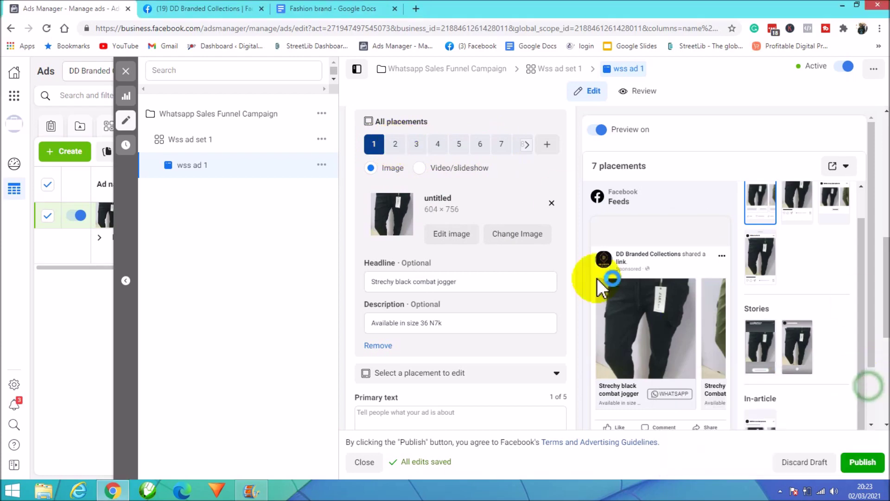
{"action": "left_click", "coordinate": [398, 146]}
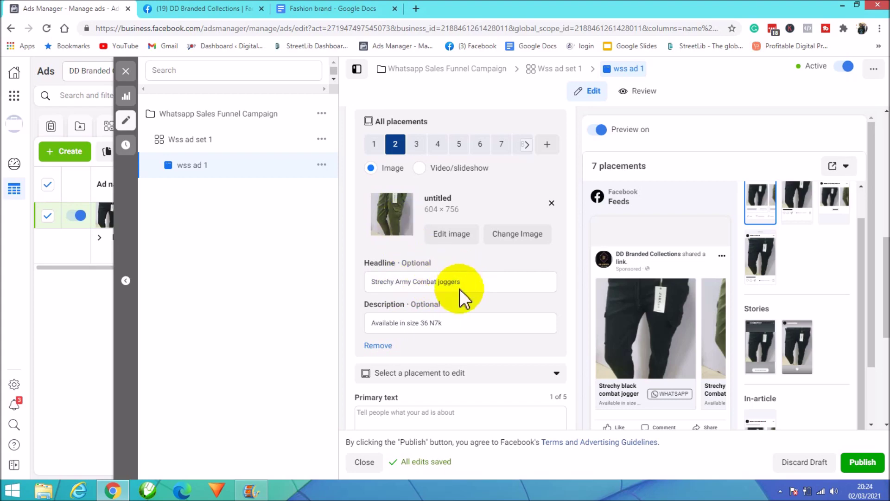
{"action": "left_click", "coordinate": [417, 146]}
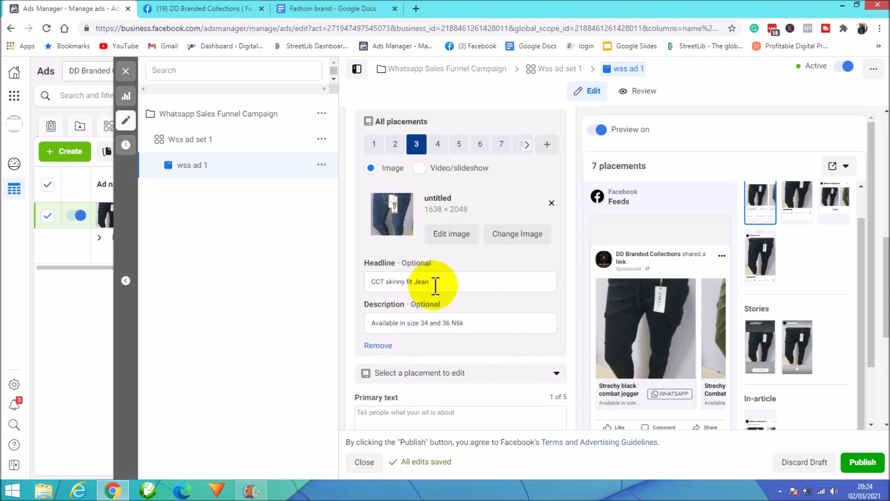
{"action": "left_click", "coordinate": [438, 144]}
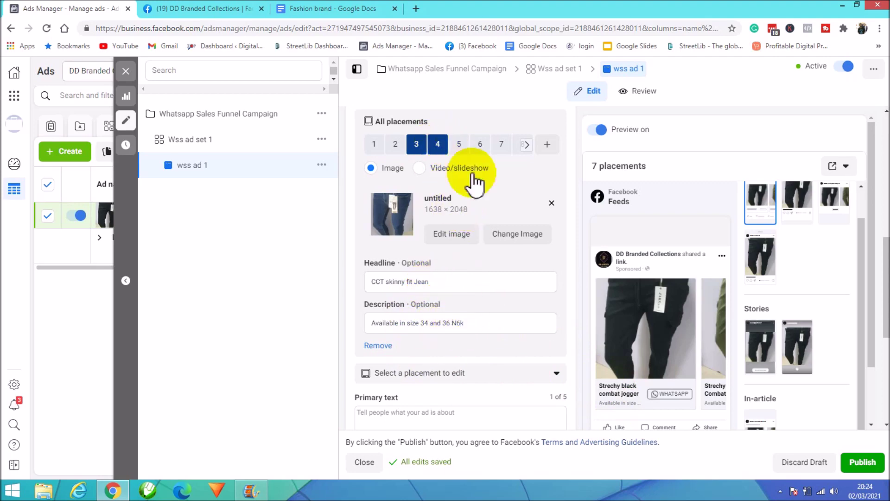
{"action": "left_click", "coordinate": [526, 144]}
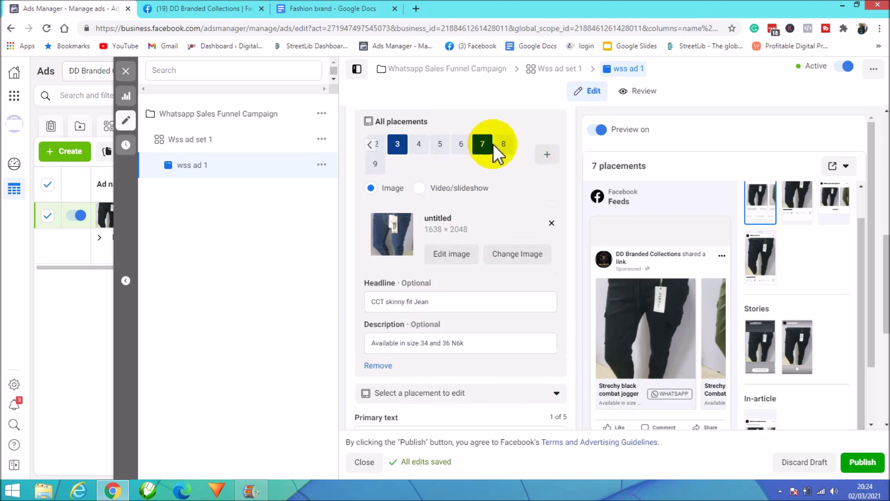
{"action": "left_click", "coordinate": [379, 166]}
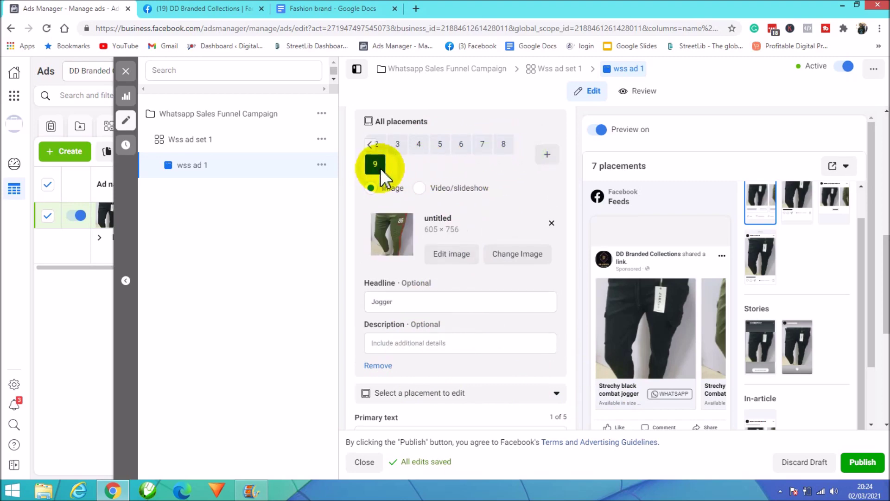
Add a tenth card to the carousel and remove it again.
{"action": "left_click", "coordinate": [548, 155]}
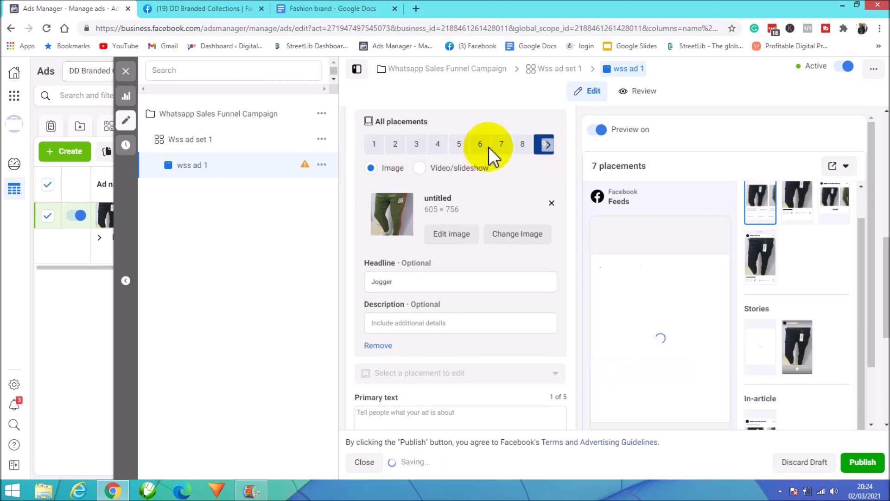
{"action": "left_click", "coordinate": [547, 141]}
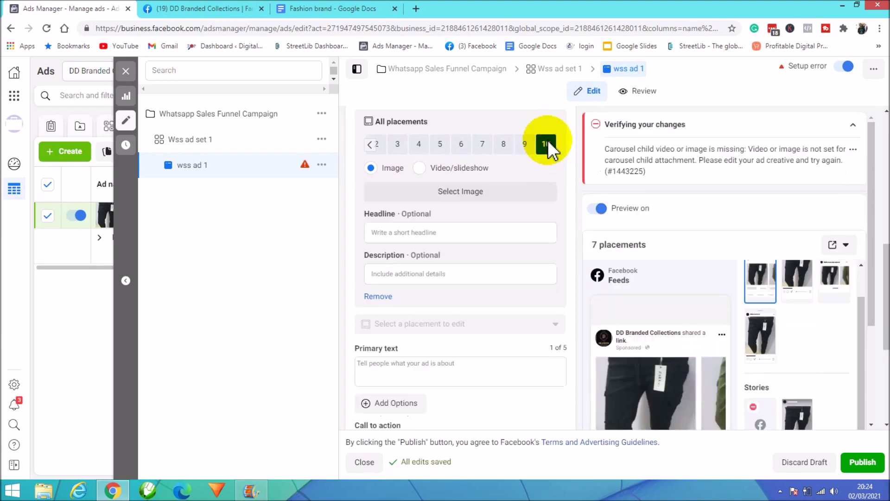
{"action": "left_click", "coordinate": [523, 147]}
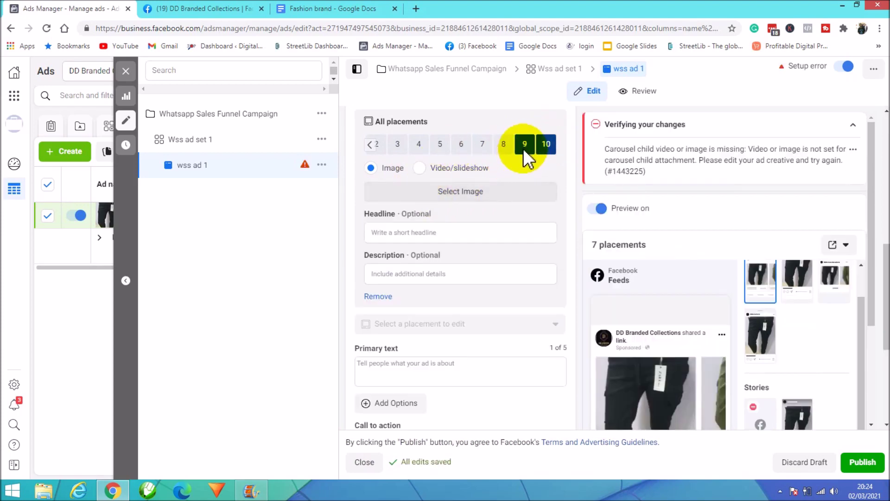
{"action": "left_click", "coordinate": [377, 297]}
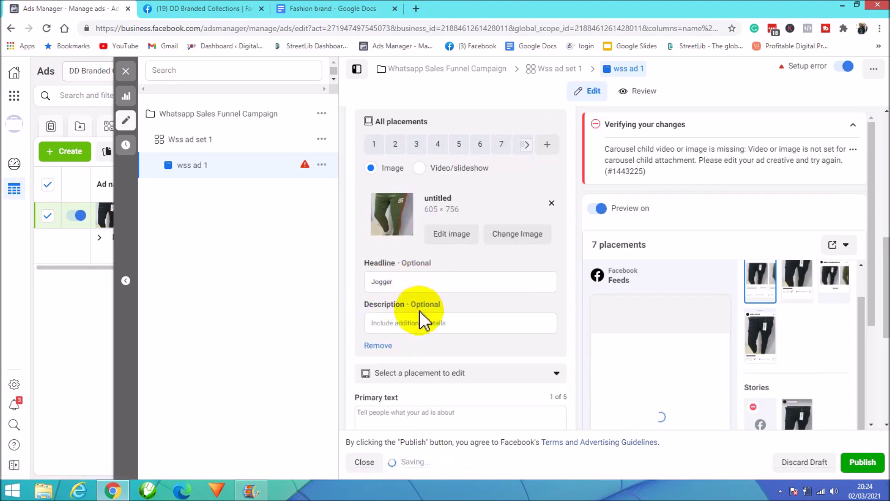
Review the first carousel card's image, headline and description, along with the Primary text field below.
{"action": "left_click", "coordinate": [375, 144]}
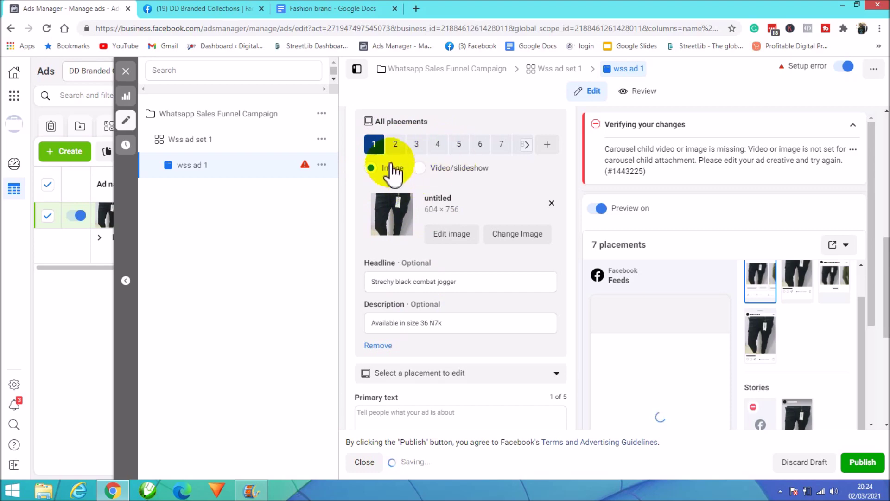
{"action": "left_click", "coordinate": [377, 147]}
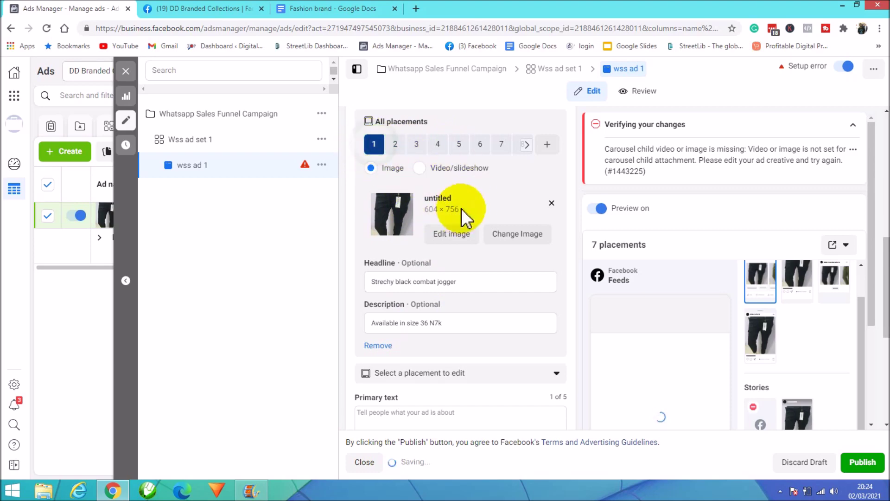
{"action": "scroll", "coordinate": [477, 249], "scroll_direction": "down", "scroll_amount": 1}
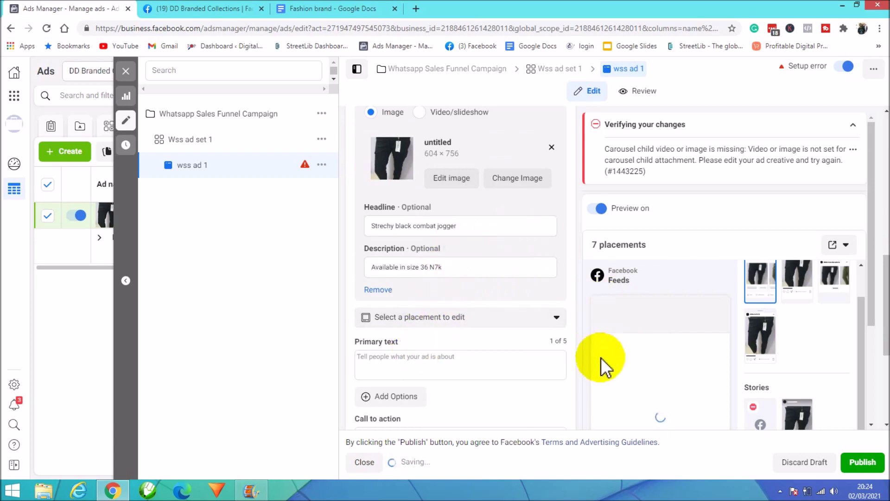
{"action": "mouse_move", "coordinate": [598, 324]}
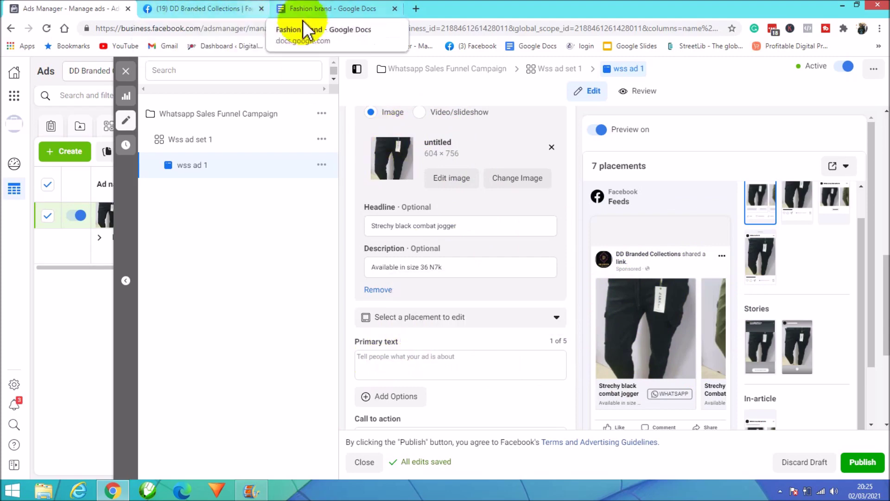
Switch to the Fashion brand document in Google Docs, review ad copy 1 and its WhatsApp link, and return to Ads Manager.
{"action": "left_click", "coordinate": [315, 9]}
{"action": "left_click_drag", "start_coordinate": [245, 222], "coordinate": [447, 300]}
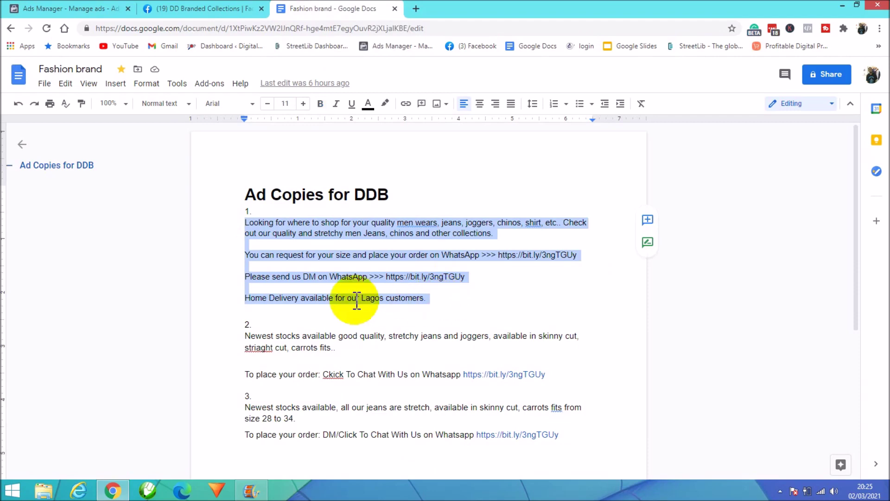
{"action": "left_click", "coordinate": [501, 296]}
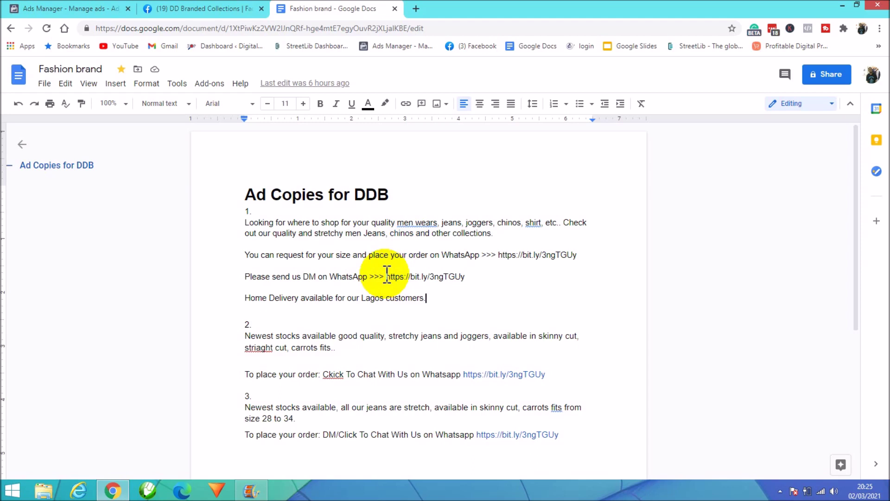
{"action": "left_click_drag", "start_coordinate": [386, 277], "coordinate": [468, 278]}
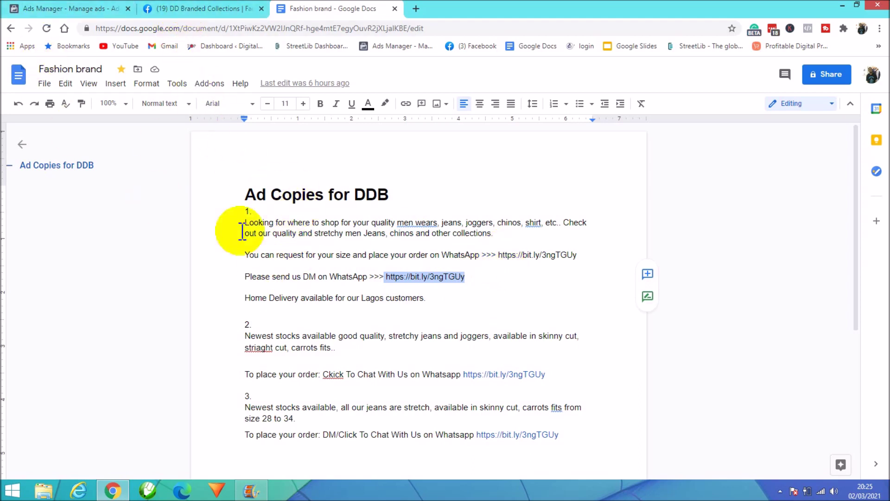
{"action": "left_click_drag", "start_coordinate": [244, 222], "coordinate": [411, 312]}
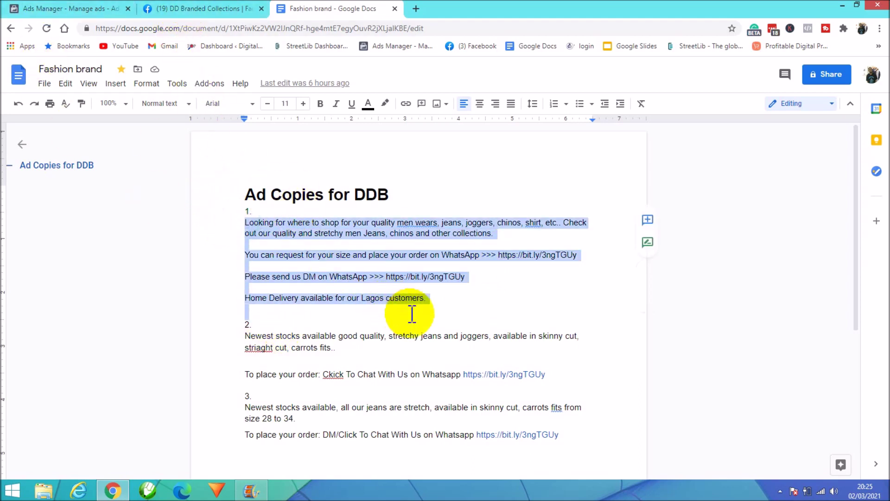
{"action": "left_click", "coordinate": [444, 288]}
{"action": "left_click", "coordinate": [33, 9]}
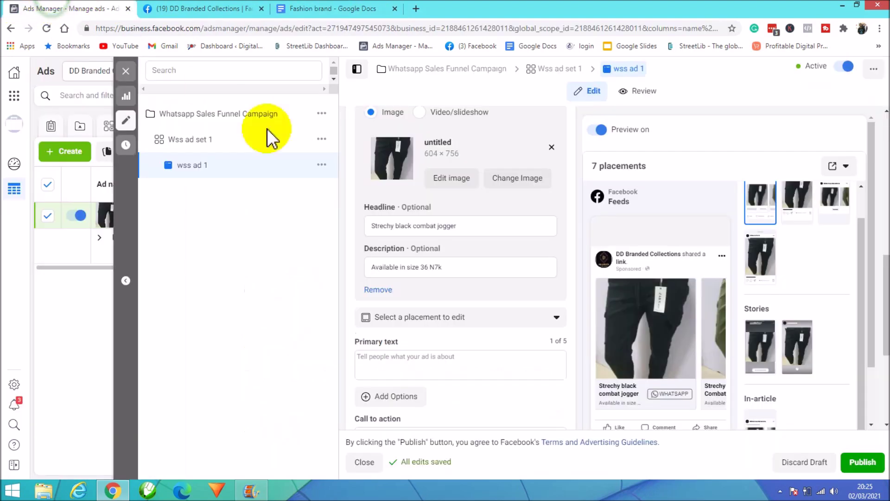
{"action": "mouse_move", "coordinate": [670, 401]}
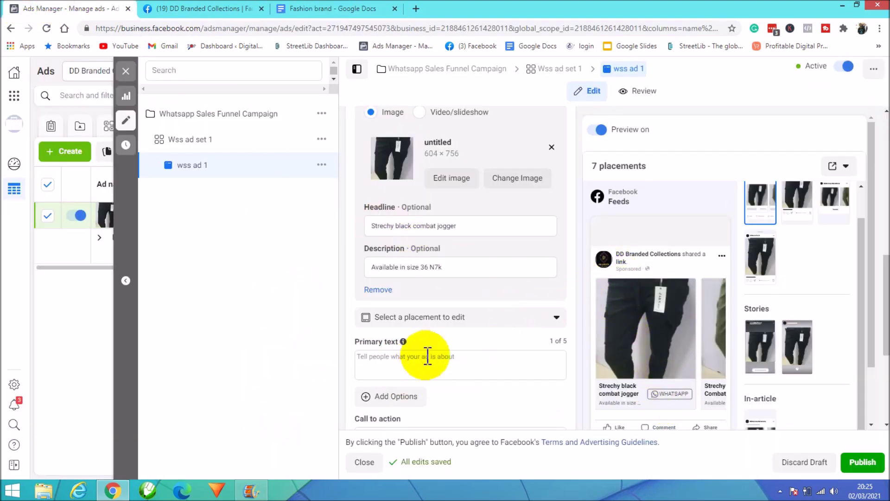
Copy the full text of ad copy 1 from the Fashion brand document in Google Docs.
{"action": "left_click", "coordinate": [294, 9]}
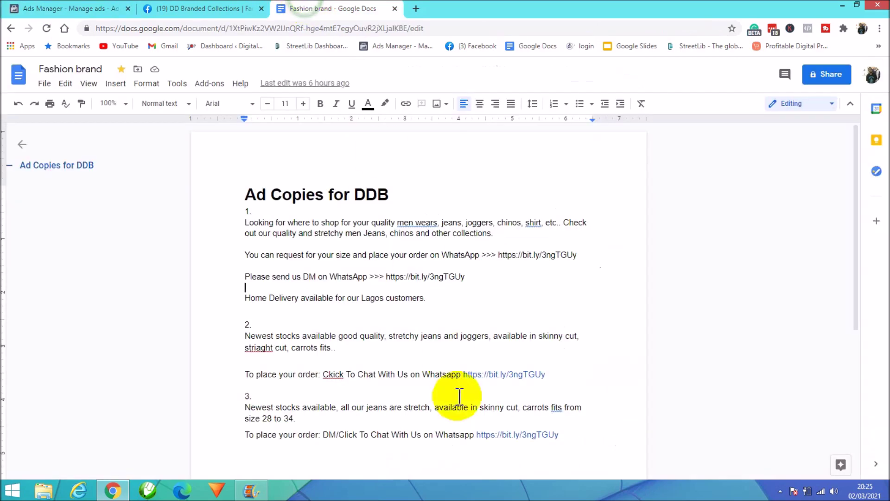
{"action": "left_click_drag", "start_coordinate": [465, 278], "coordinate": [387, 276]}
{"action": "left_click_drag", "start_coordinate": [245, 222], "coordinate": [453, 299]}
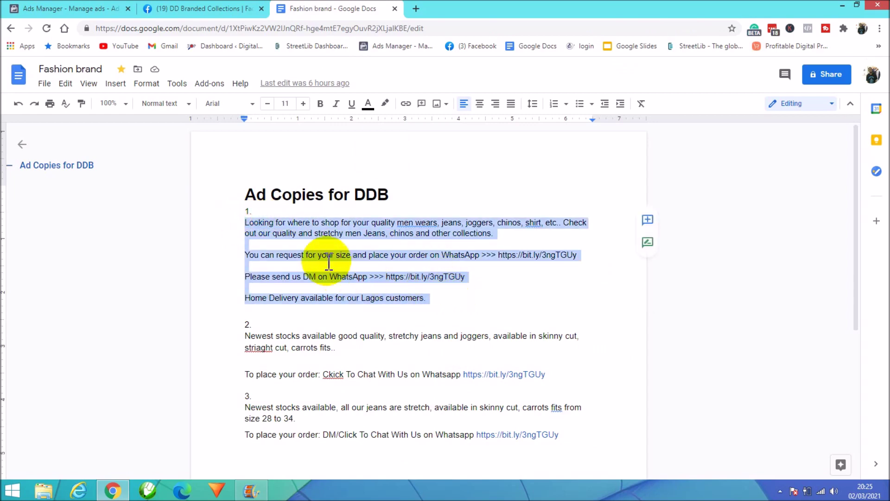
{"action": "right_click", "coordinate": [332, 248]}
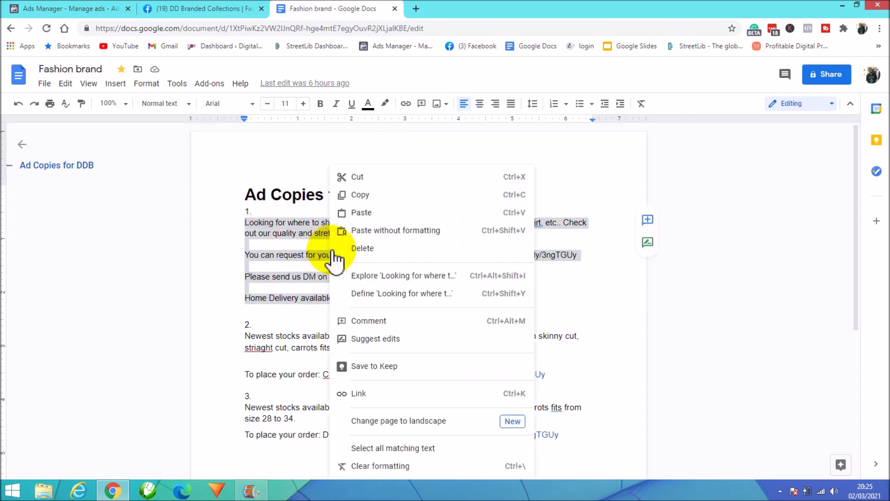
{"action": "left_click", "coordinate": [372, 197]}
Switch back to Ads Manager, dismiss the text suggestions and paste the copied ad copy as the ad's primary text.
{"action": "left_click", "coordinate": [46, 8]}
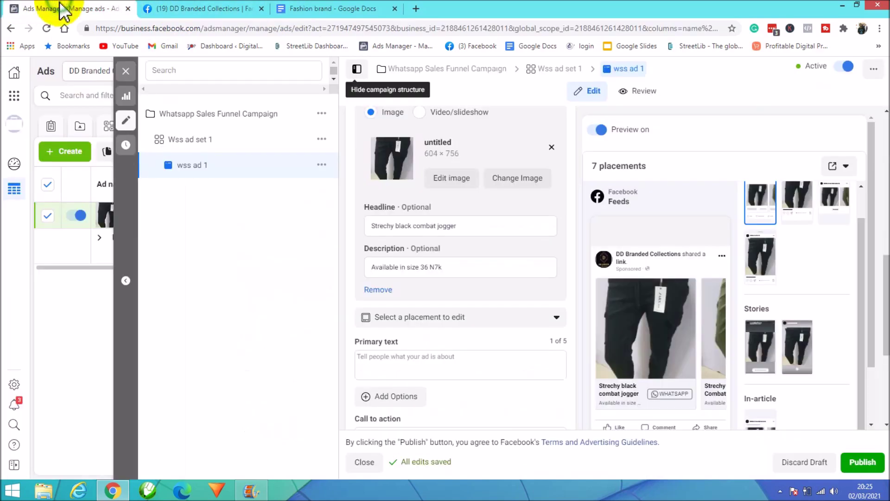
{"action": "left_click", "coordinate": [373, 357]}
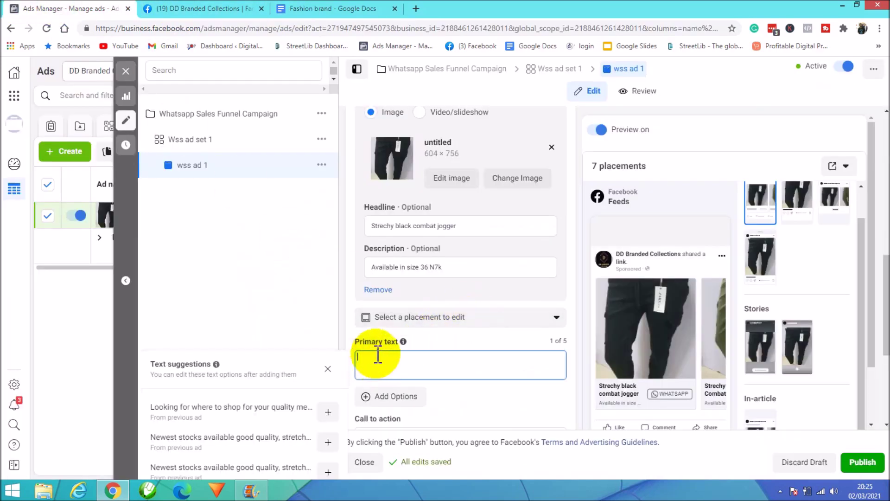
{"action": "mouse_move", "coordinate": [403, 339]}
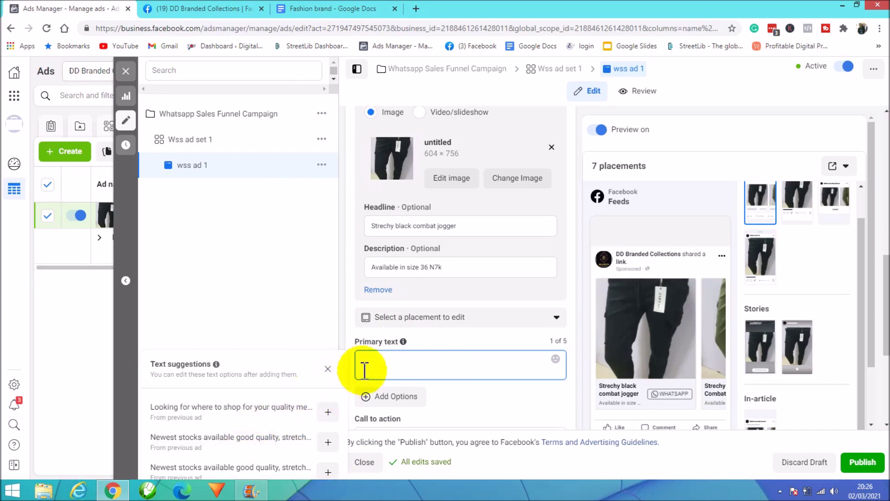
{"action": "left_click", "coordinate": [328, 369]}
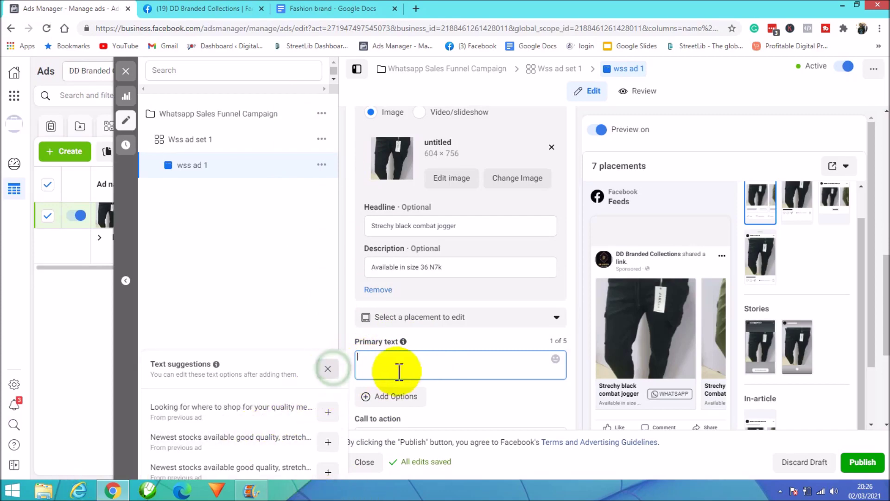
{"action": "right_click", "coordinate": [393, 361]}
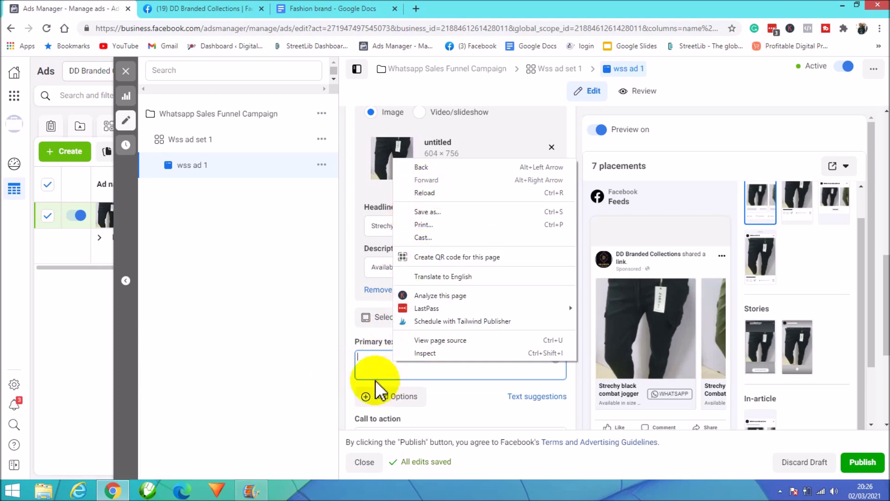
{"action": "left_click", "coordinate": [371, 362]}
{"action": "right_click", "coordinate": [372, 361]}
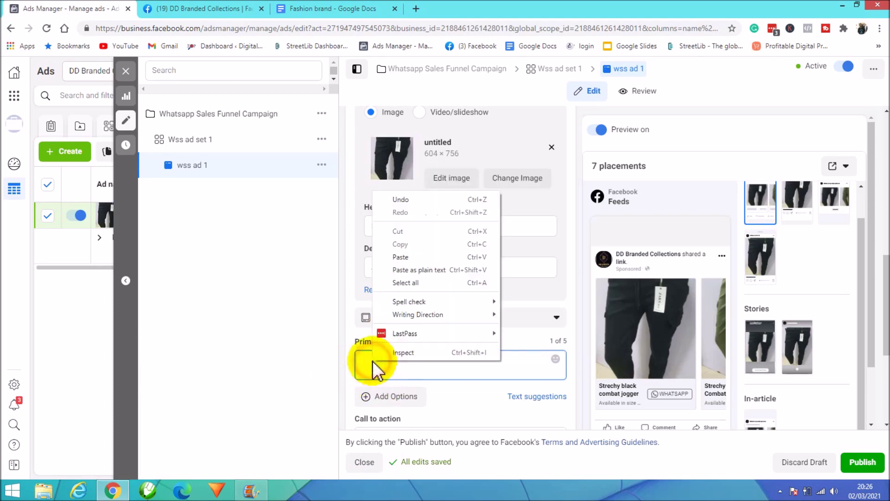
{"action": "left_click", "coordinate": [408, 257]}
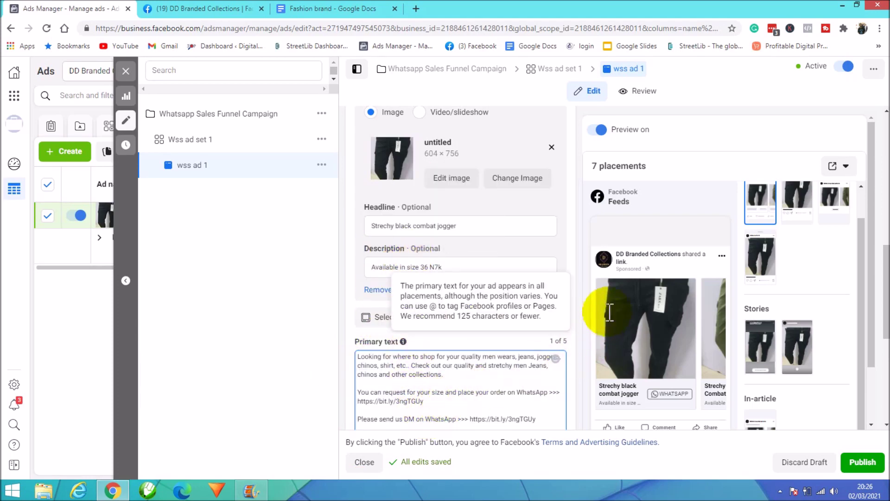
Review the full primary text and how it appears in the Facebook feed preview.
{"action": "key", "text": "ctrl+minus"}
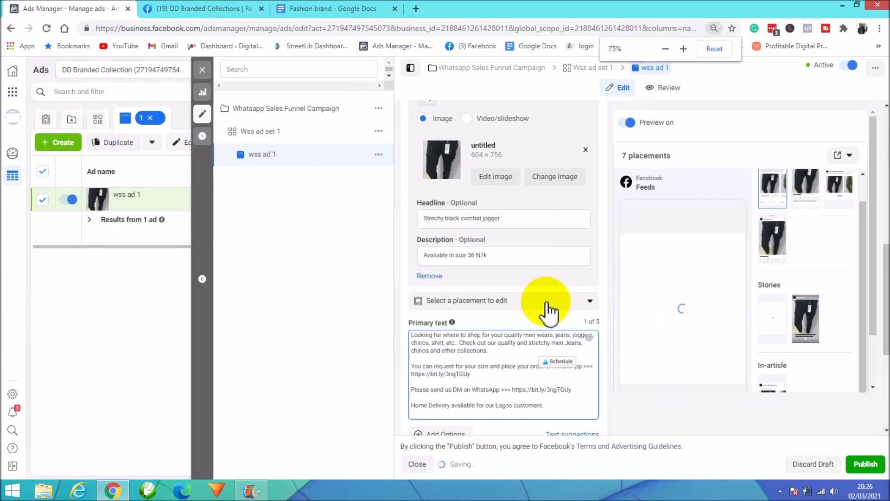
{"action": "key", "text": "ctrl+minus"}
{"action": "key", "text": "ctrl+minus"}
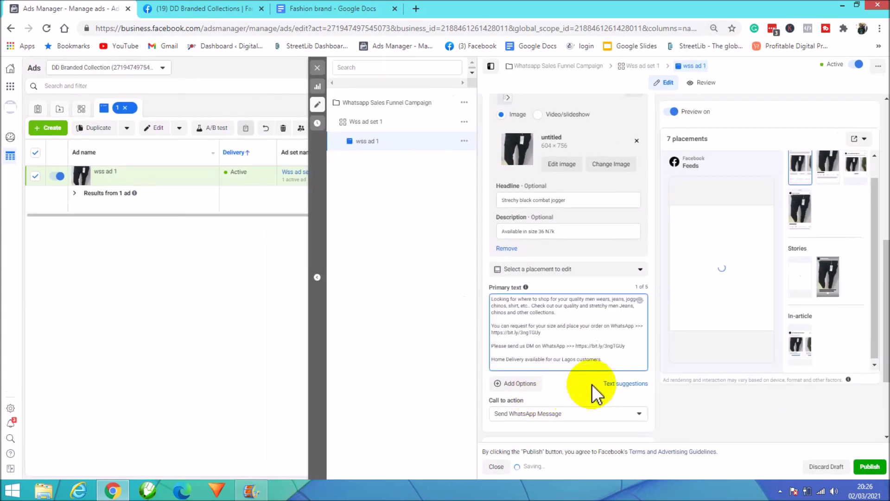
{"action": "key", "text": "ctrl+plus"}
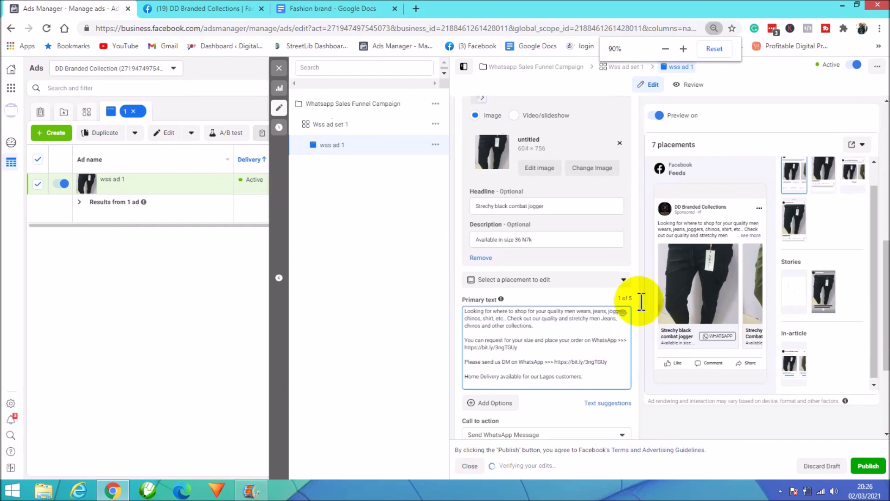
{"action": "scroll", "coordinate": [612, 318], "scroll_direction": "down", "scroll_amount": 1}
{"action": "key", "text": "ctrl+plus"}
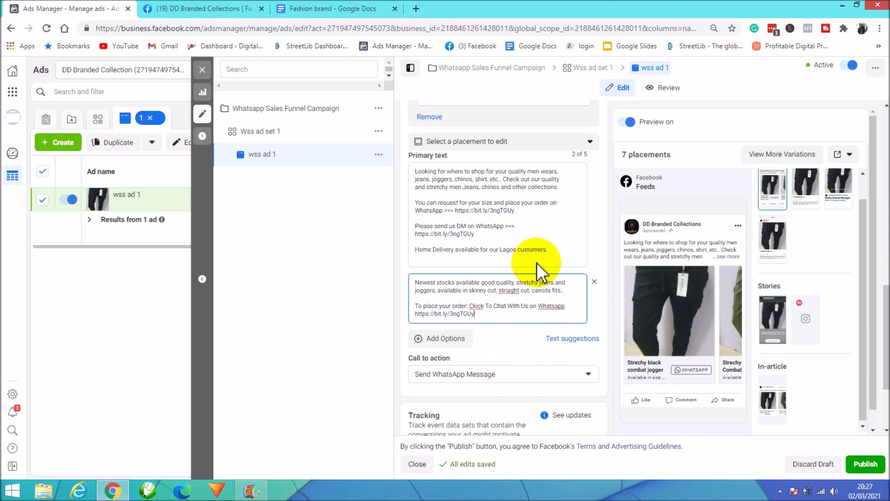
Review the first card's details, both primary text options and the call to action setting.
{"action": "scroll", "coordinate": [513, 199], "scroll_direction": "up", "scroll_amount": 4}
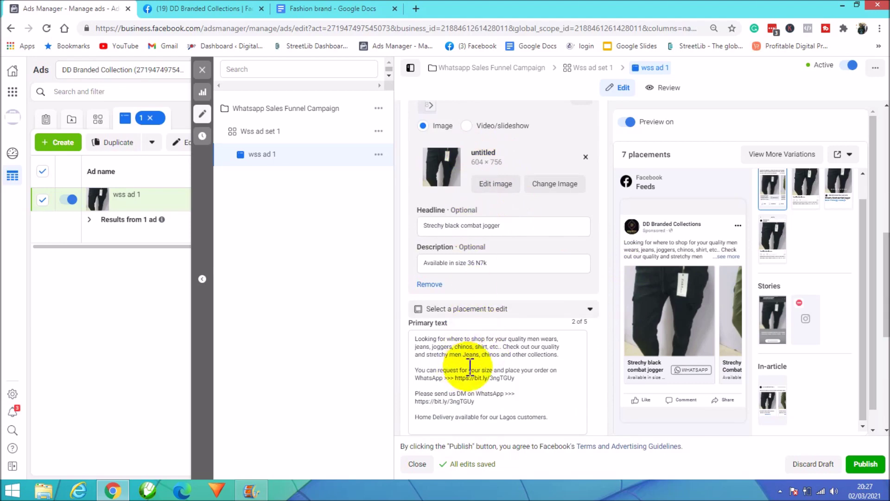
{"action": "scroll", "coordinate": [479, 370], "scroll_direction": "down", "scroll_amount": 3}
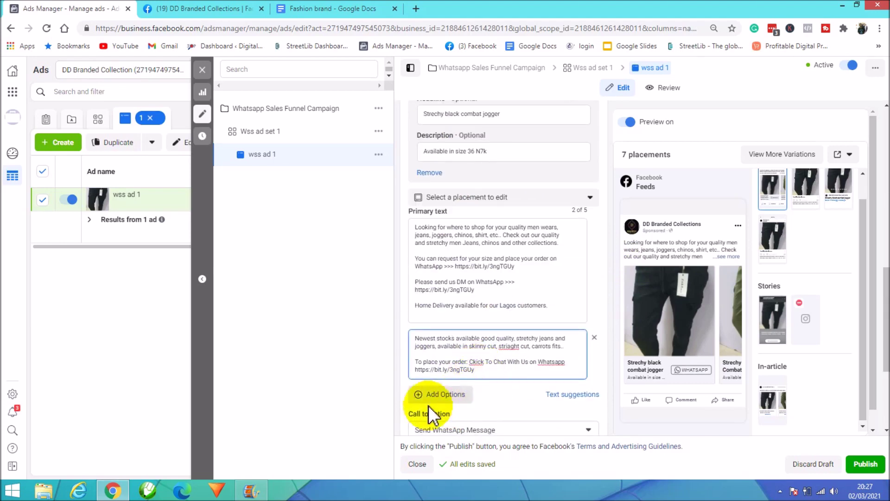
{"action": "scroll", "coordinate": [466, 396], "scroll_direction": "down", "scroll_amount": 3}
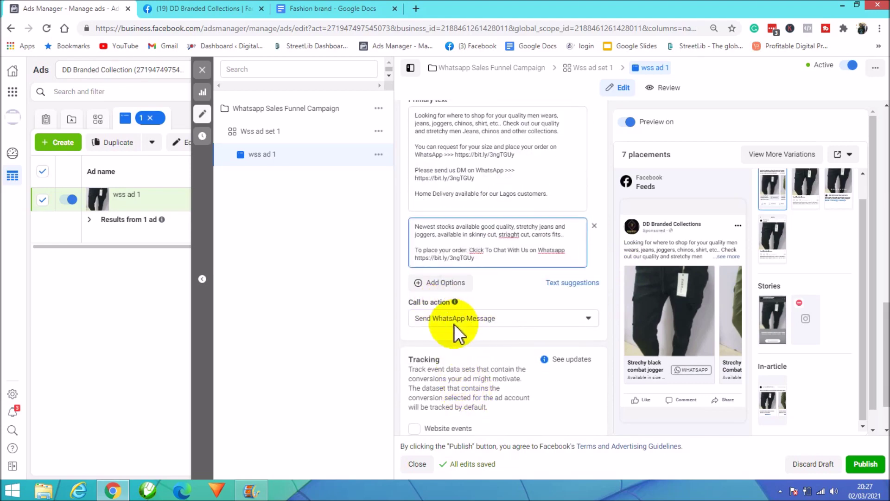